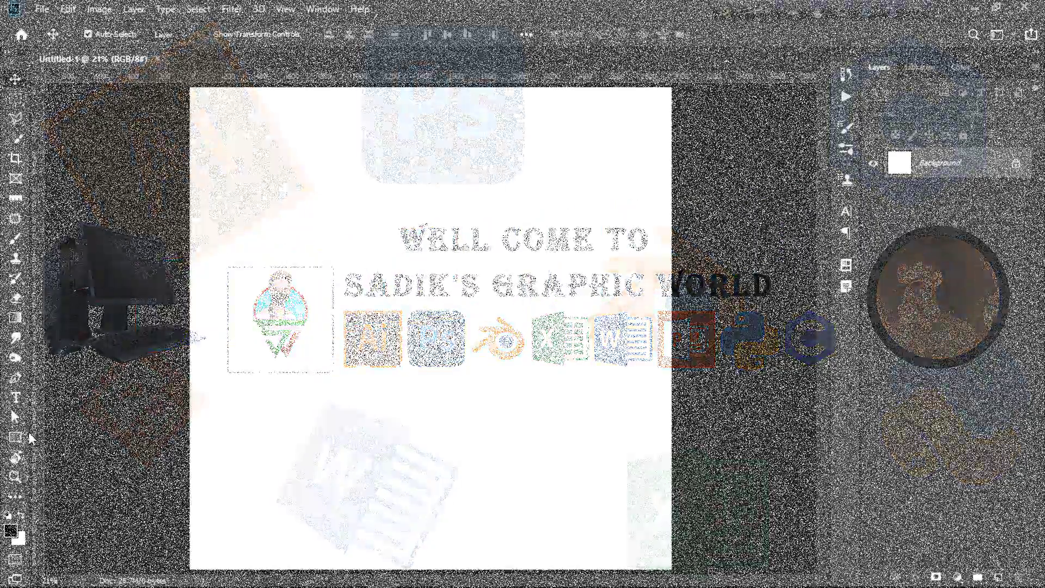
Activate the shape tool and bring up its flyout of shape choices.
click(24, 433)
right_click(24, 433)
Draw a large square with the Rectangle tool and give it a red outline.
click(18, 441)
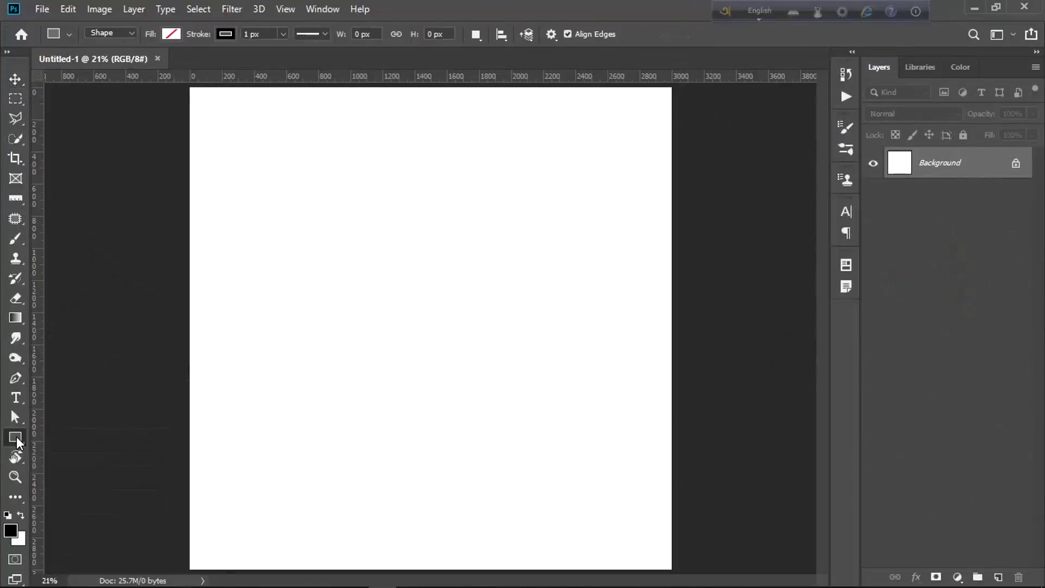
mouse_move(252, 181)
mouse_down()
mouse_move(617, 535)
mouse_move(668, 543)
mouse_up()
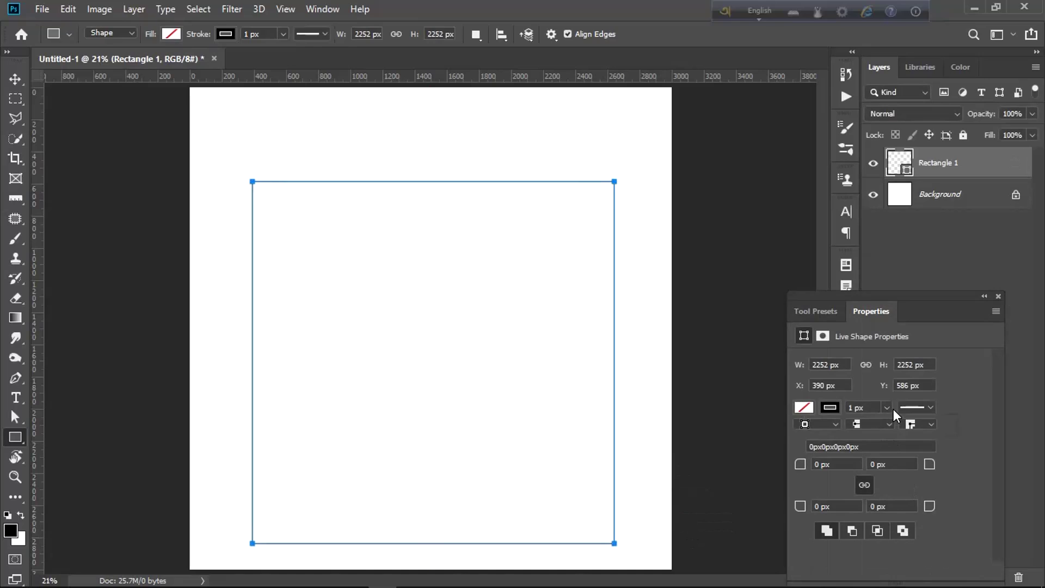
click(886, 407)
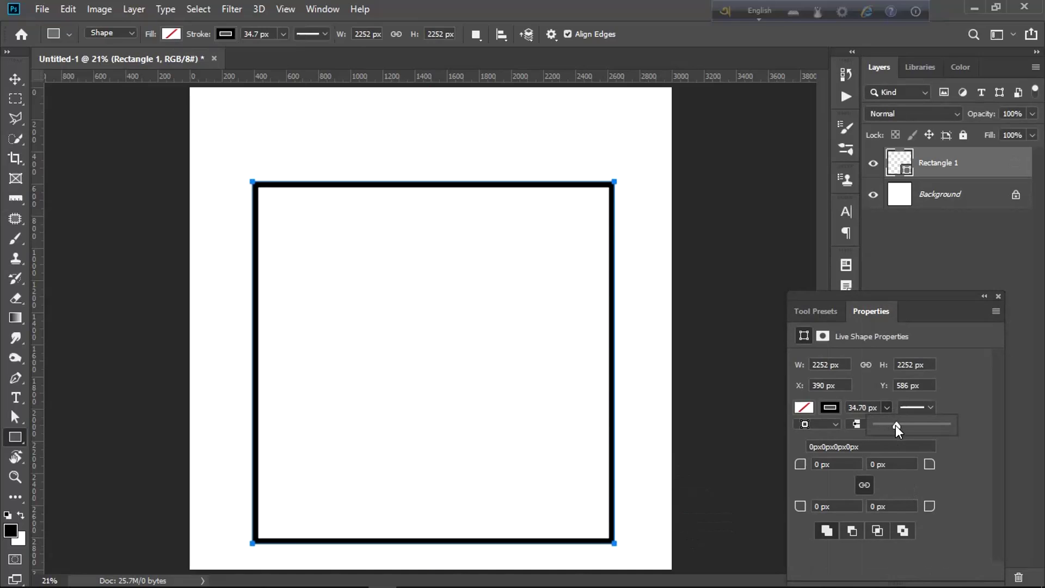
drag(897, 424, 890, 425)
click(828, 406)
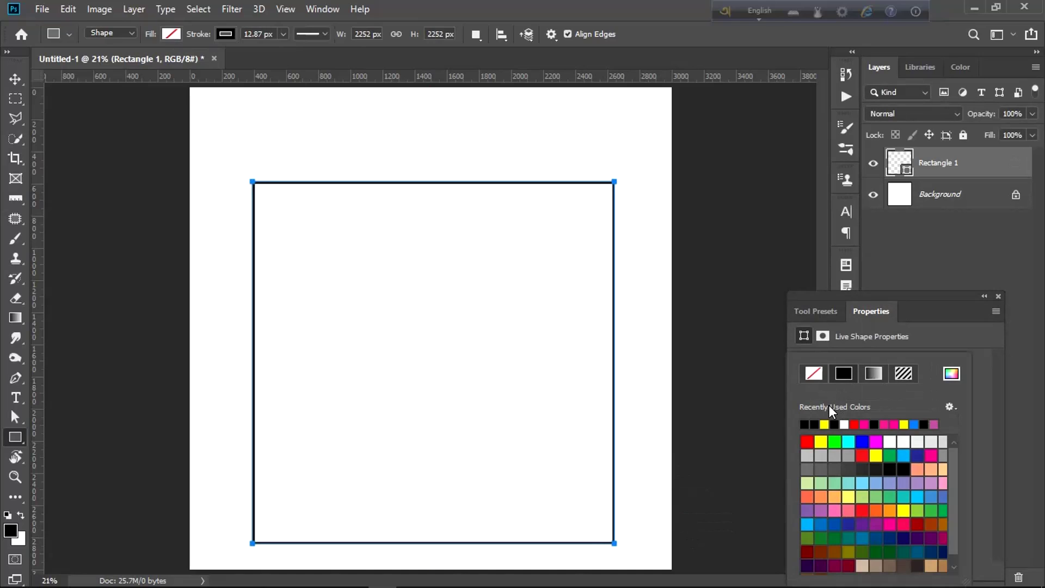
click(810, 442)
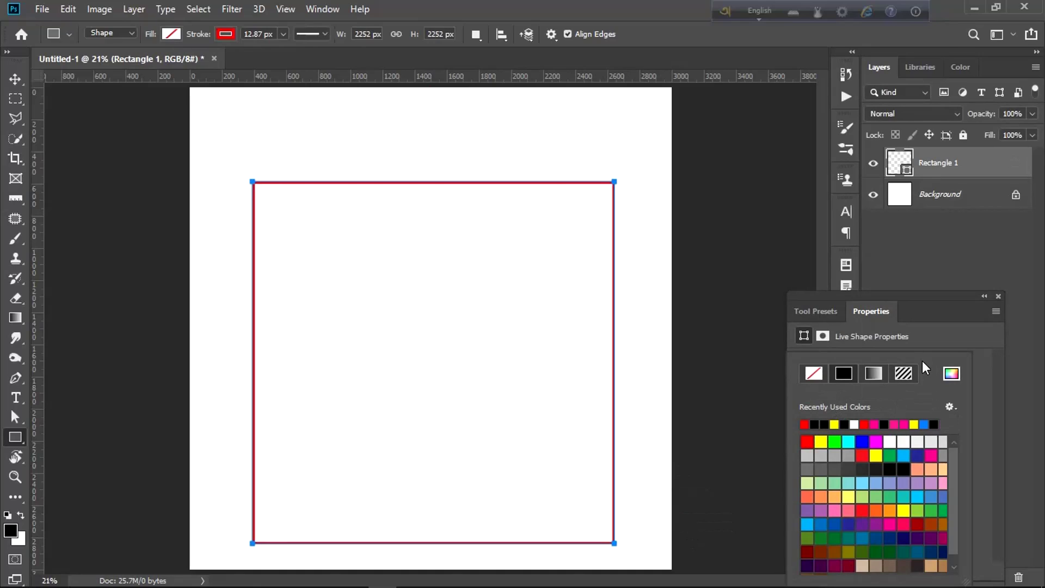
click(958, 339)
Set the square's stroke width to about 21 px and commit the shape.
click(886, 407)
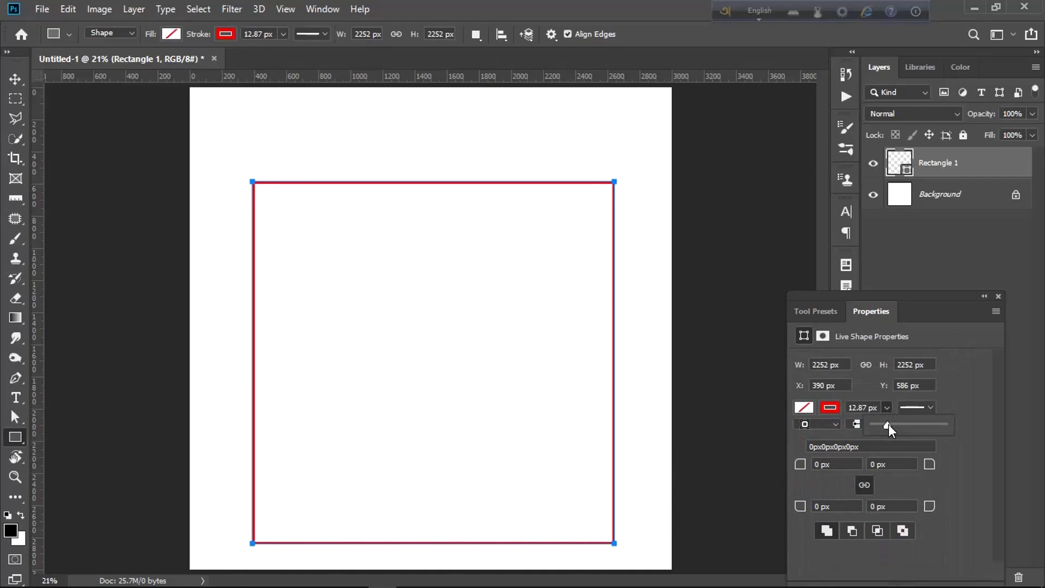
click(960, 329)
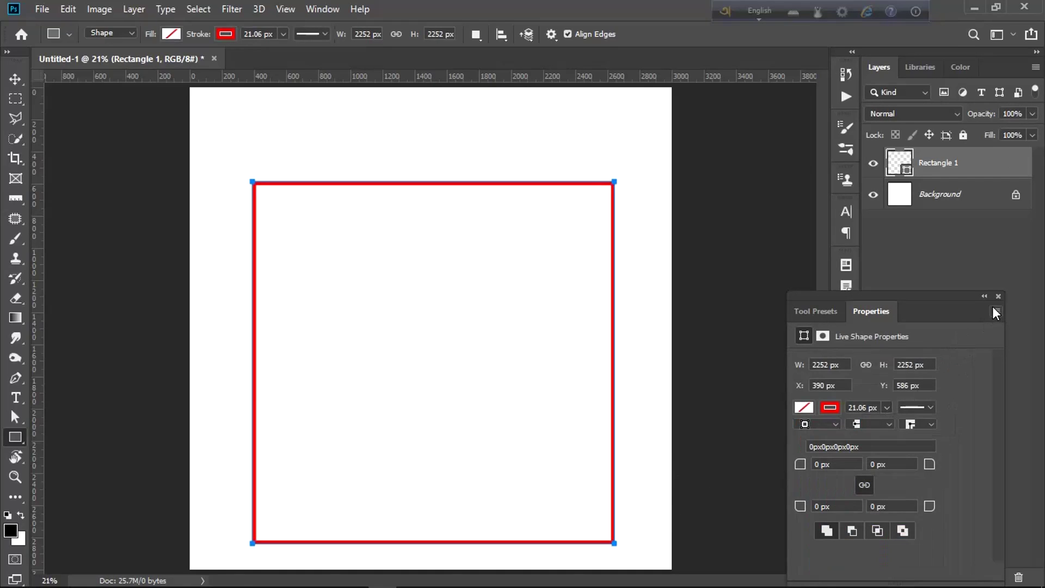
click(998, 296)
key(Return)
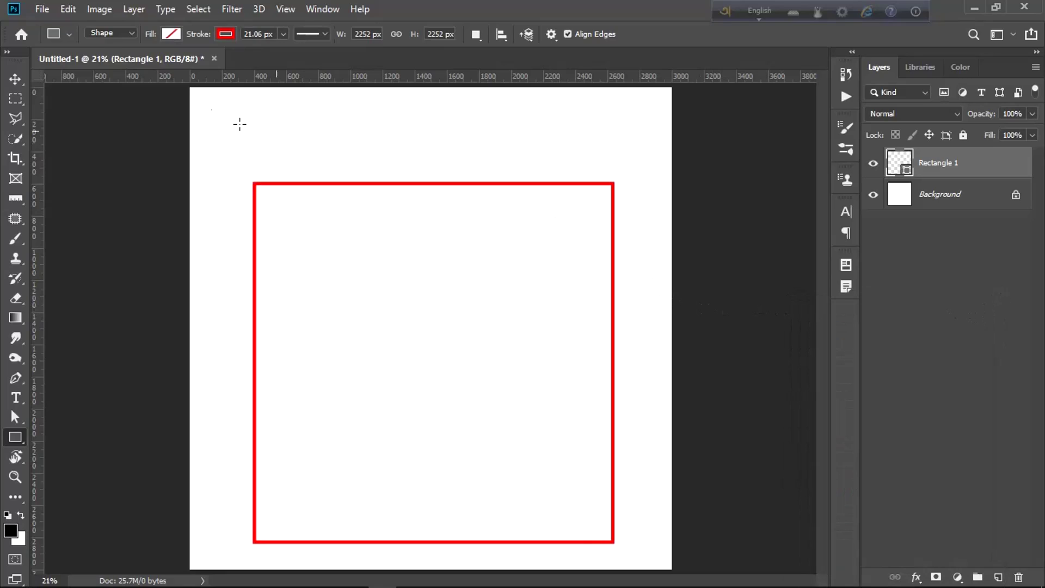
click(12, 80)
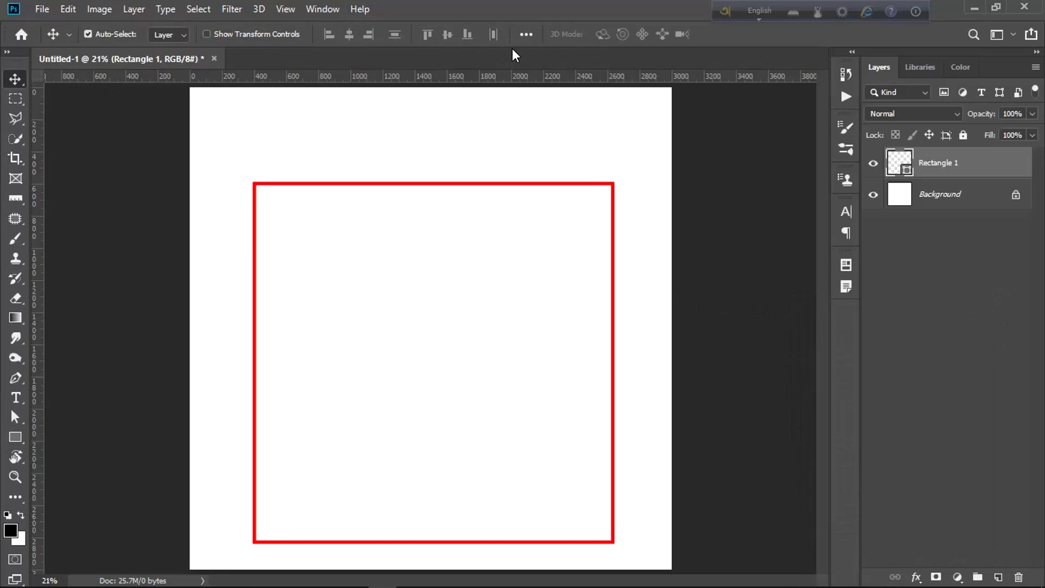
Align Rectangle 1 to the canvas, centring it horizontally and vertically.
click(525, 34)
click(544, 173)
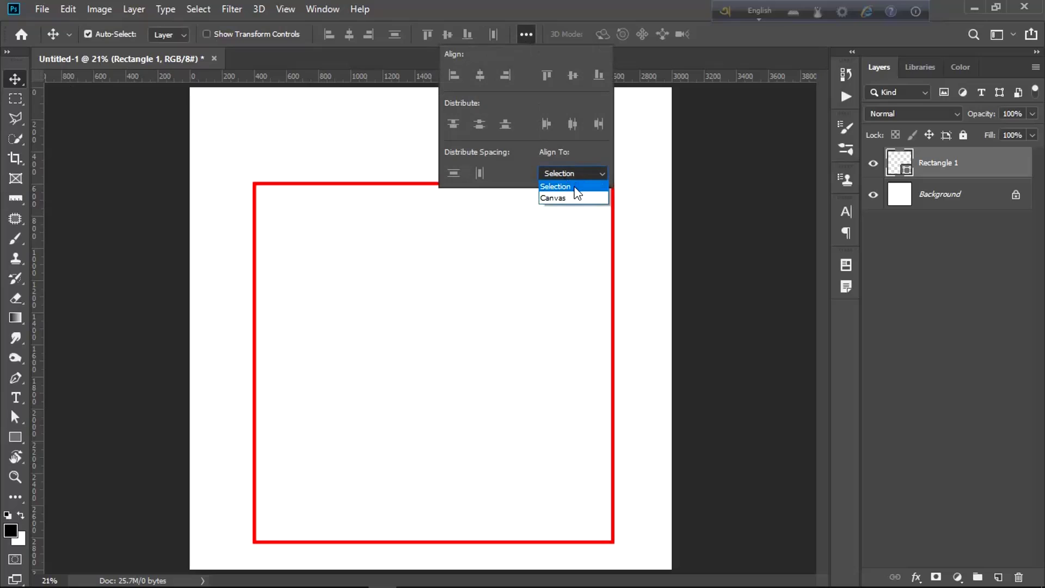
click(571, 198)
click(488, 74)
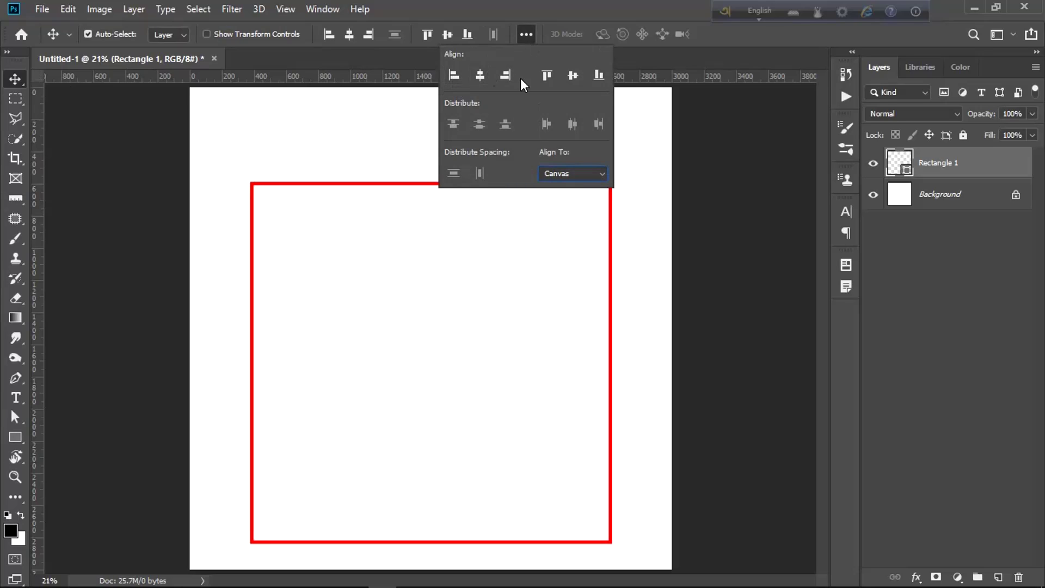
click(572, 74)
click(682, 210)
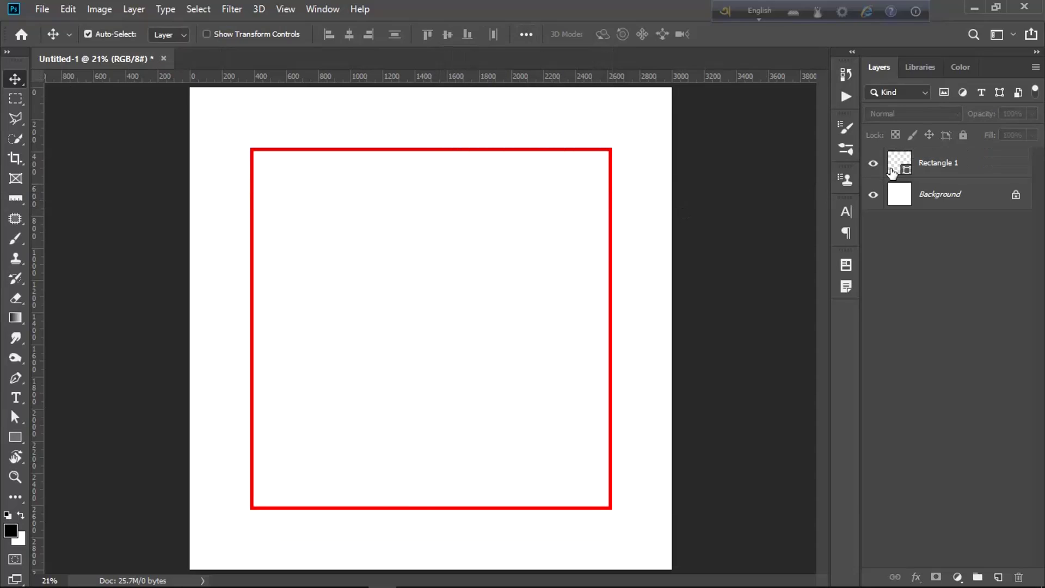
click(936, 196)
Draw a wide rectangle over the square's upper part with black fill and no stroke.
click(20, 437)
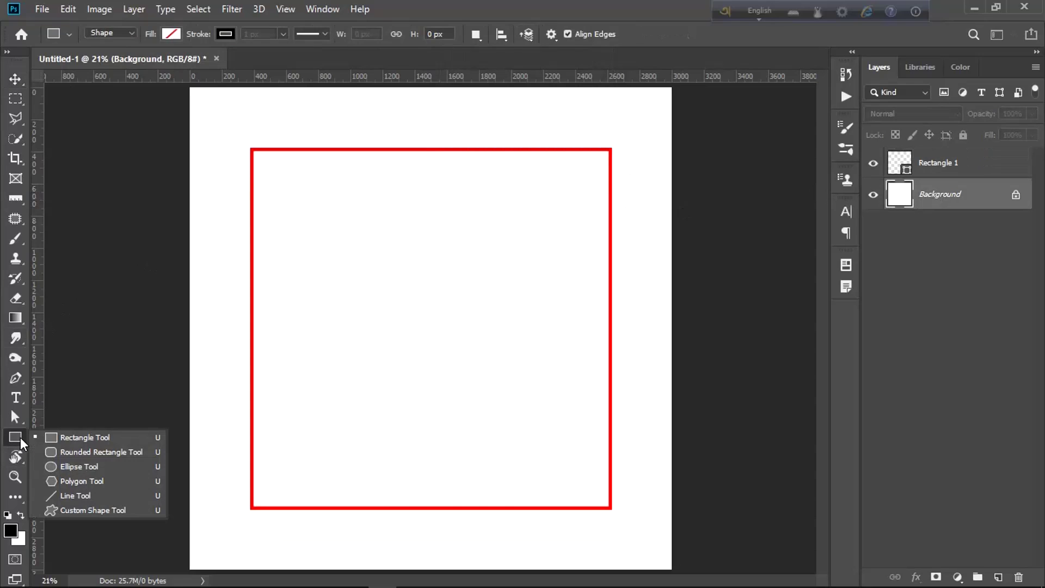
click(84, 437)
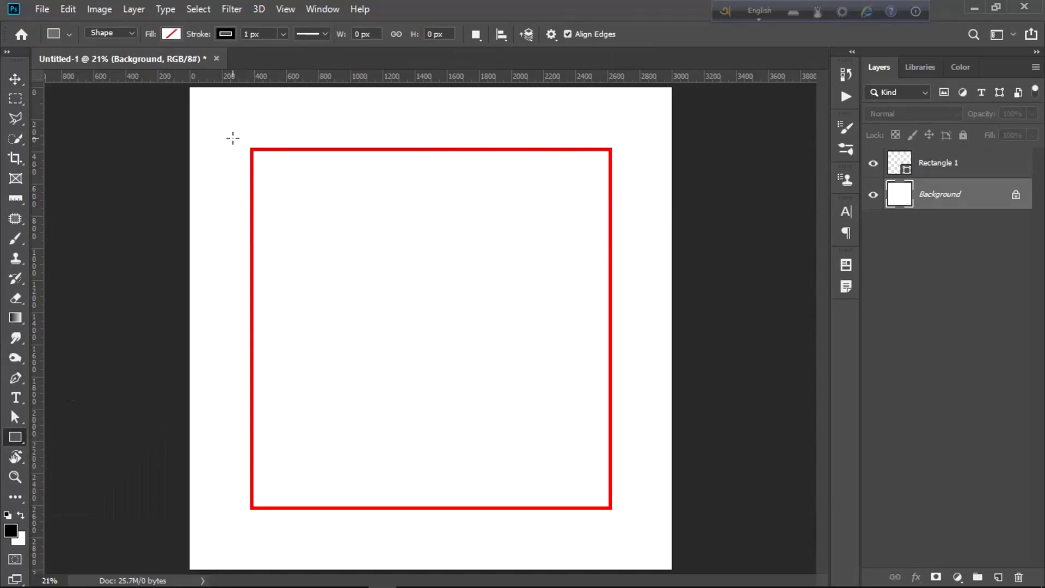
mouse_move(232, 137)
mouse_down()
mouse_move(678, 330)
mouse_move(683, 296)
mouse_up()
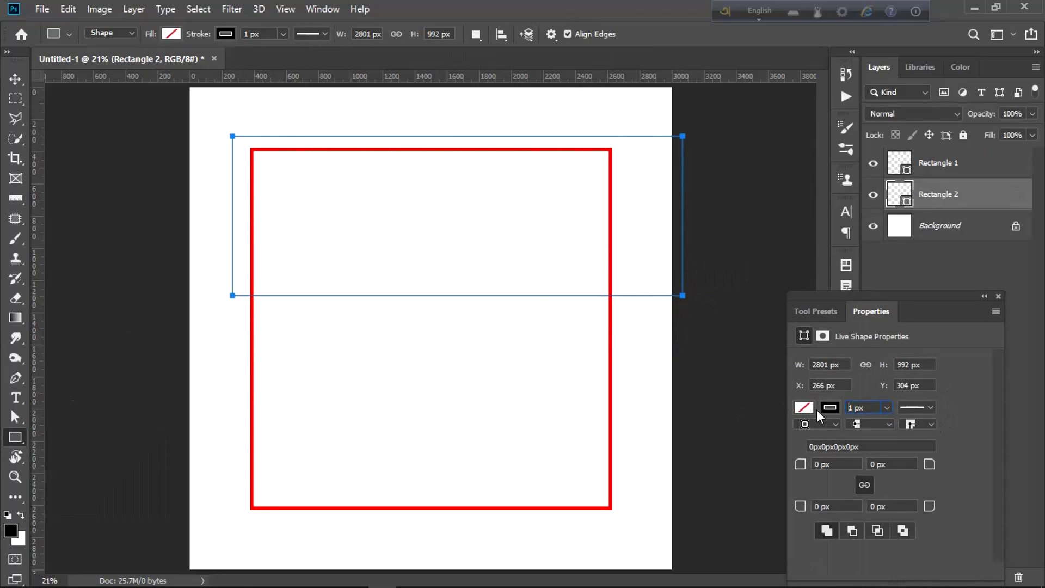
click(820, 409)
click(805, 372)
click(938, 304)
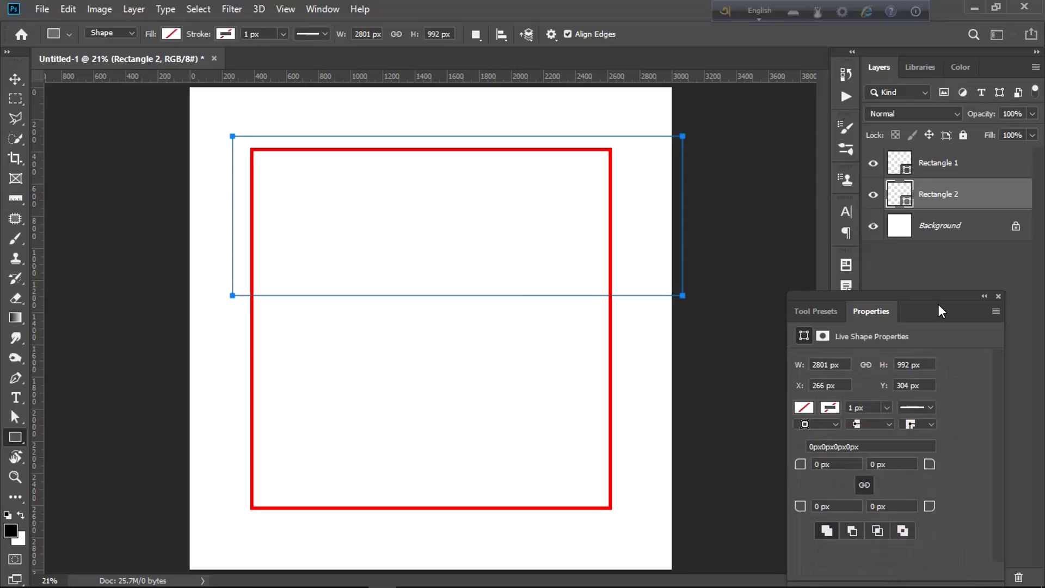
click(805, 407)
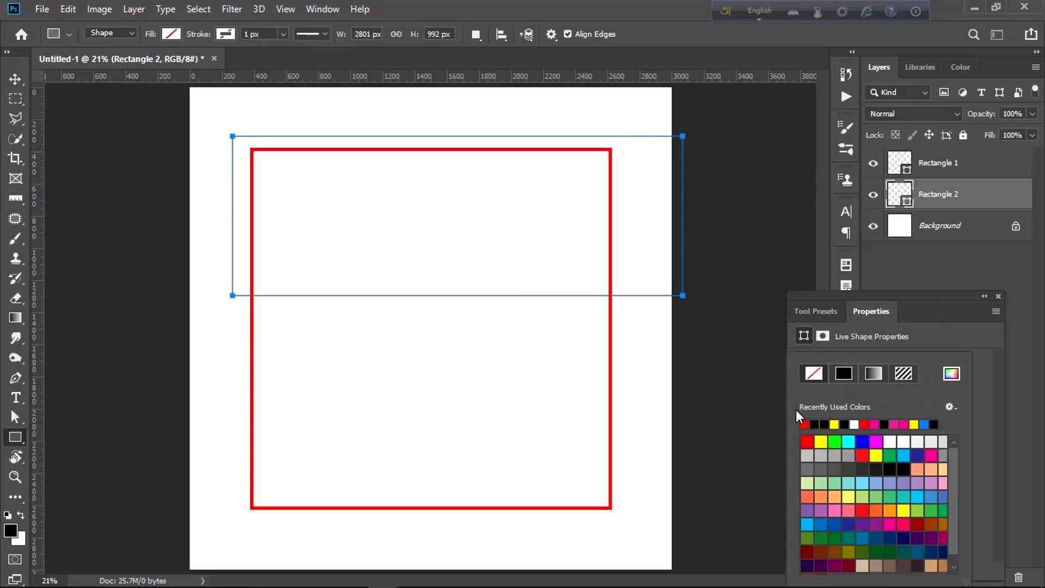
click(817, 423)
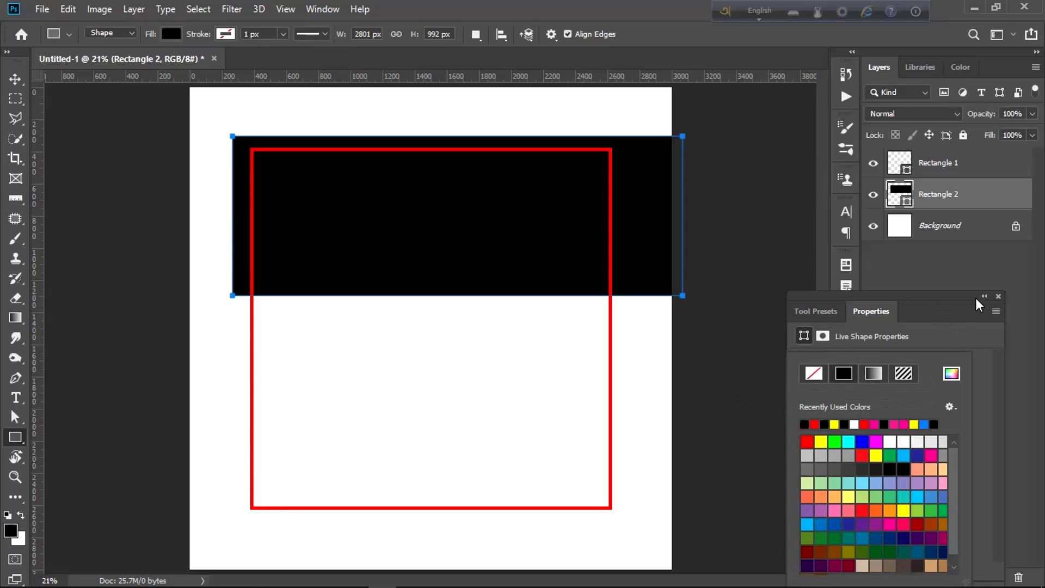
click(999, 296)
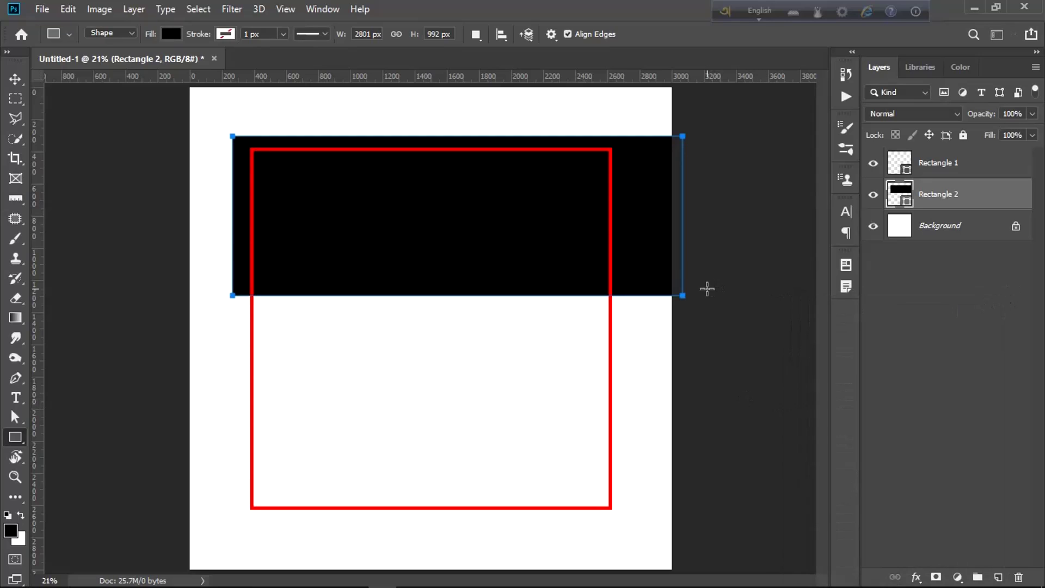
key(Return)
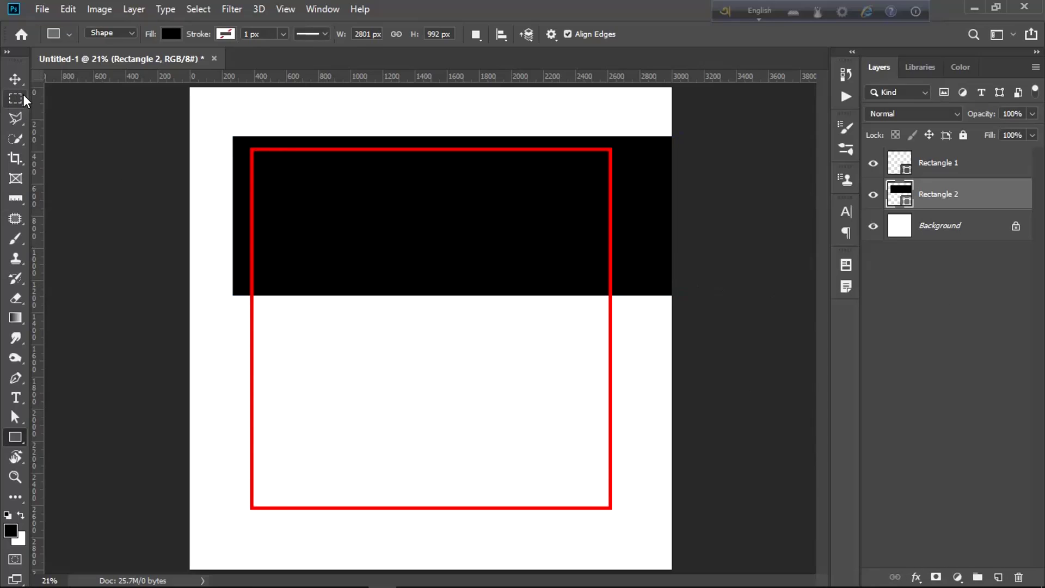
Move the black rectangle to mid-canvas, rotate it 45° and stretch it into a diagonal band.
click(15, 80)
mouse_move(466, 219)
mouse_down()
mouse_move(465, 316)
mouse_move(429, 315)
mouse_up()
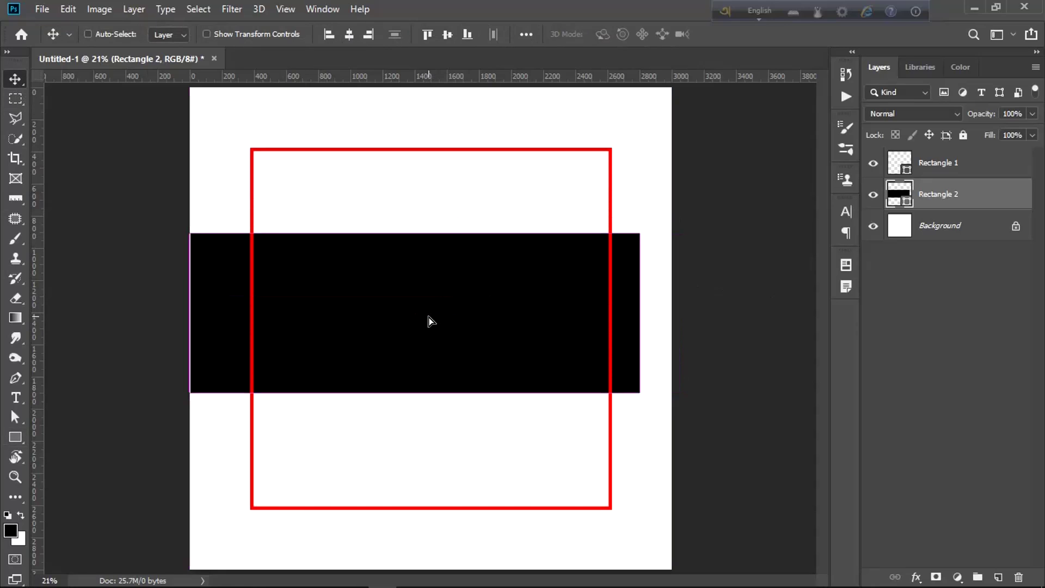
key(ctrl+t)
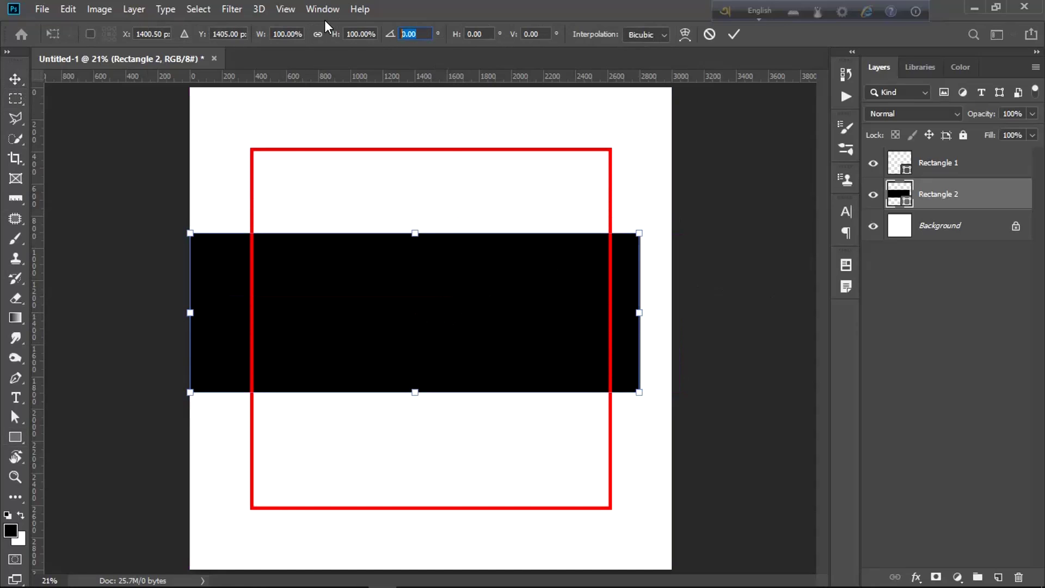
text(45)
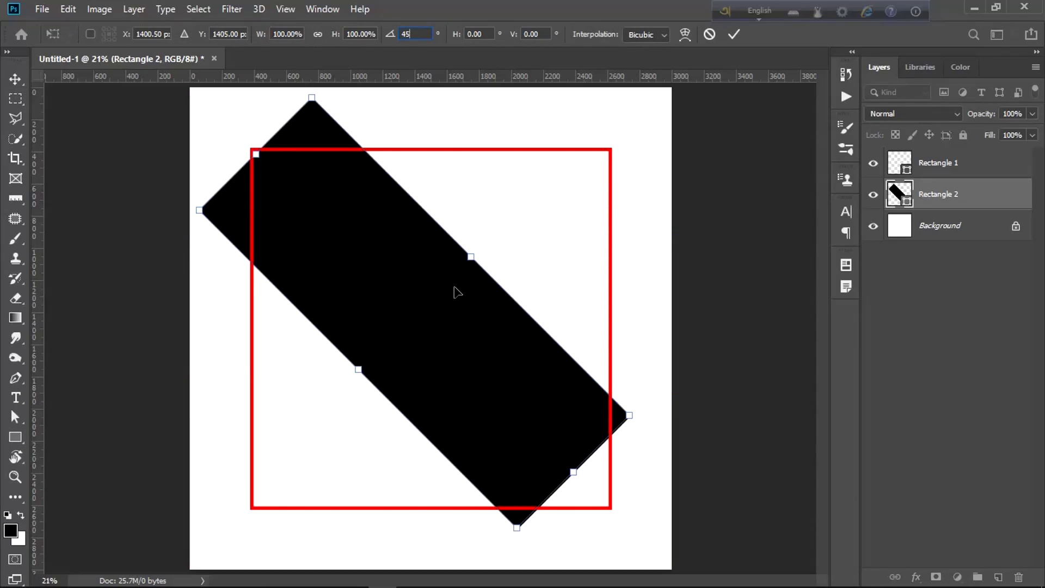
key(Return)
drag(573, 475, 639, 542)
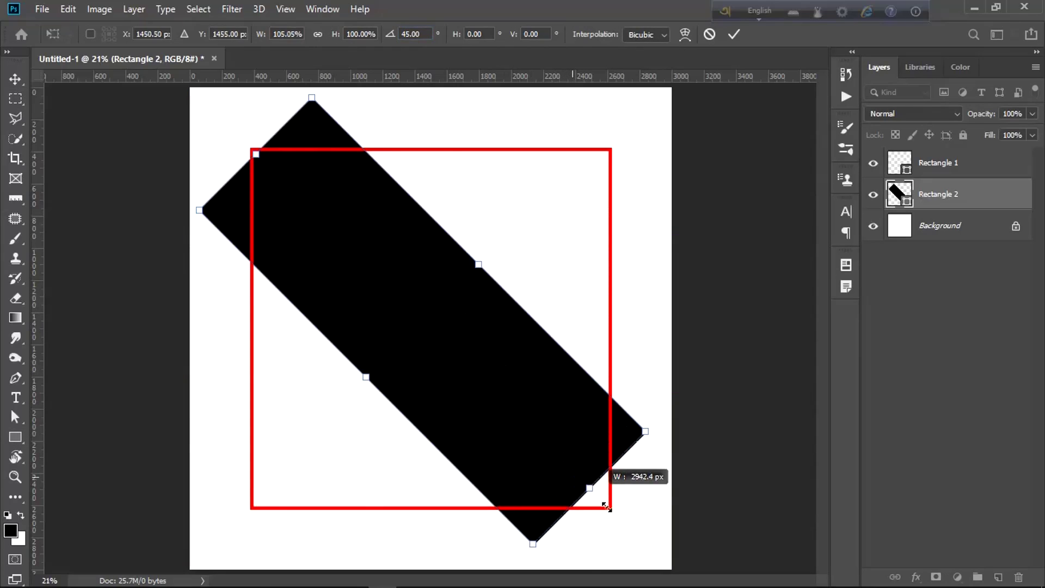
mouse_move(254, 154)
mouse_down()
mouse_move(260, 139)
mouse_move(238, 119)
mouse_up()
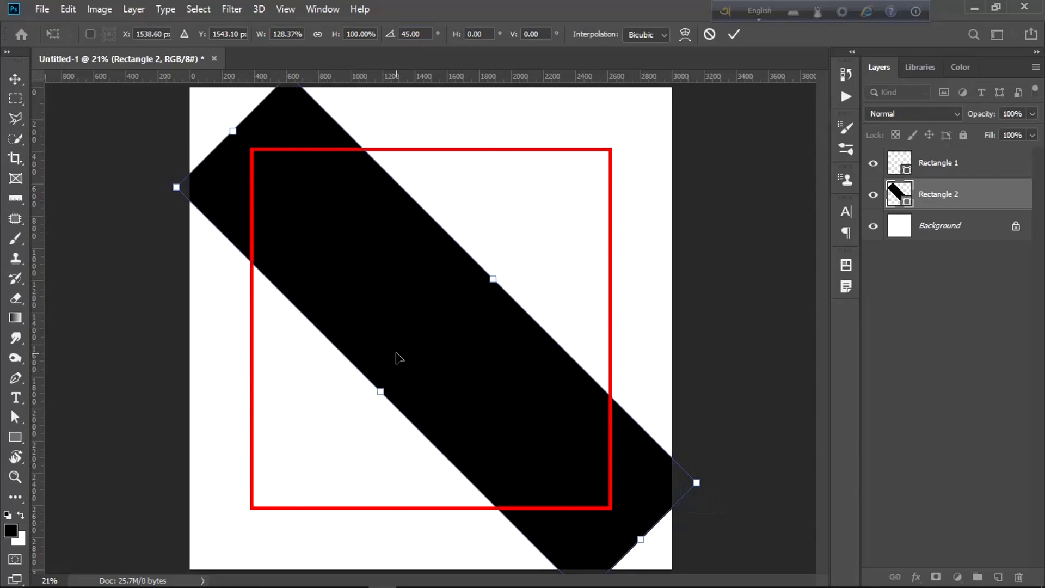
key(Return)
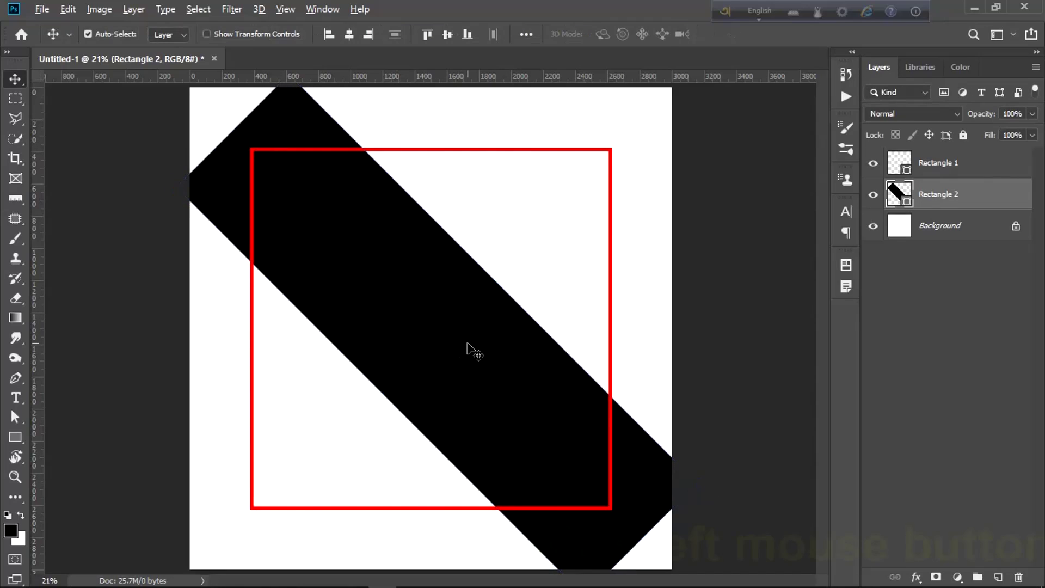
Duplicate the black band and rotate it about −11.45°, placing it beside the first stripe.
mouse_move(467, 343)
alt+mouse_down()
mouse_move(505, 258)
mouse_move(557, 187)
alt+mouse_up()
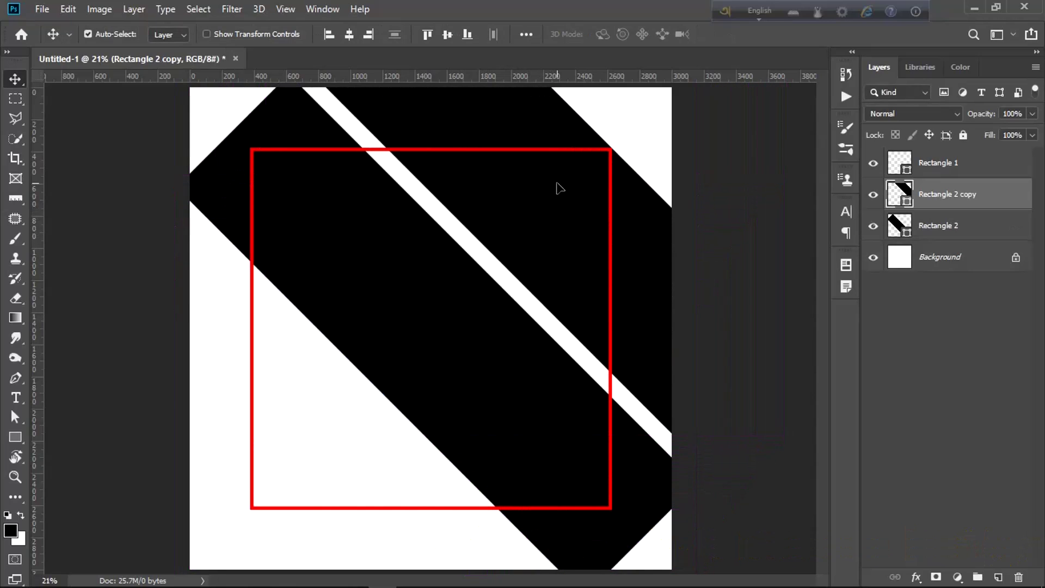
key(Left)
key(Left)
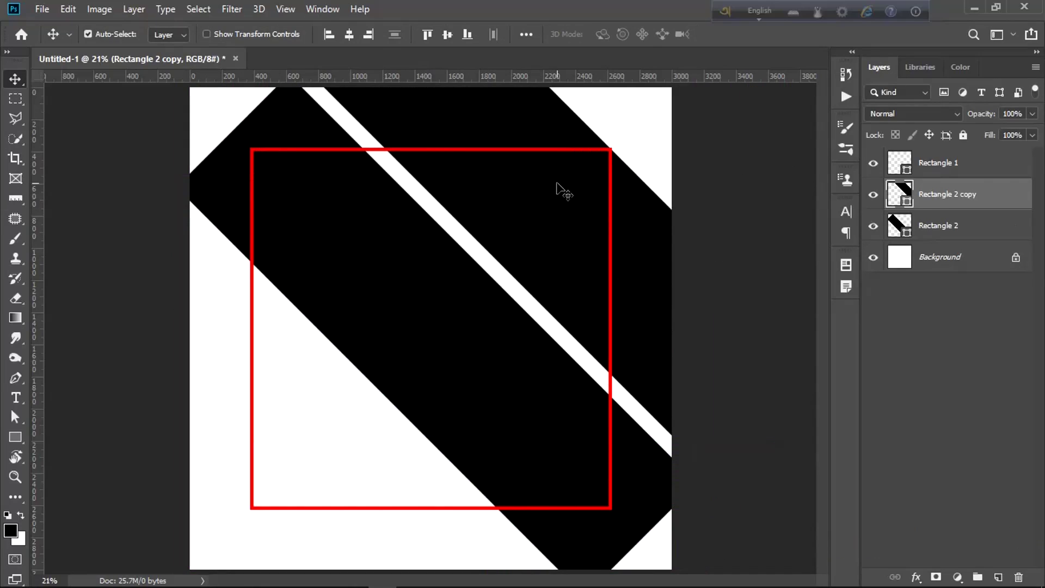
key(ctrl+t)
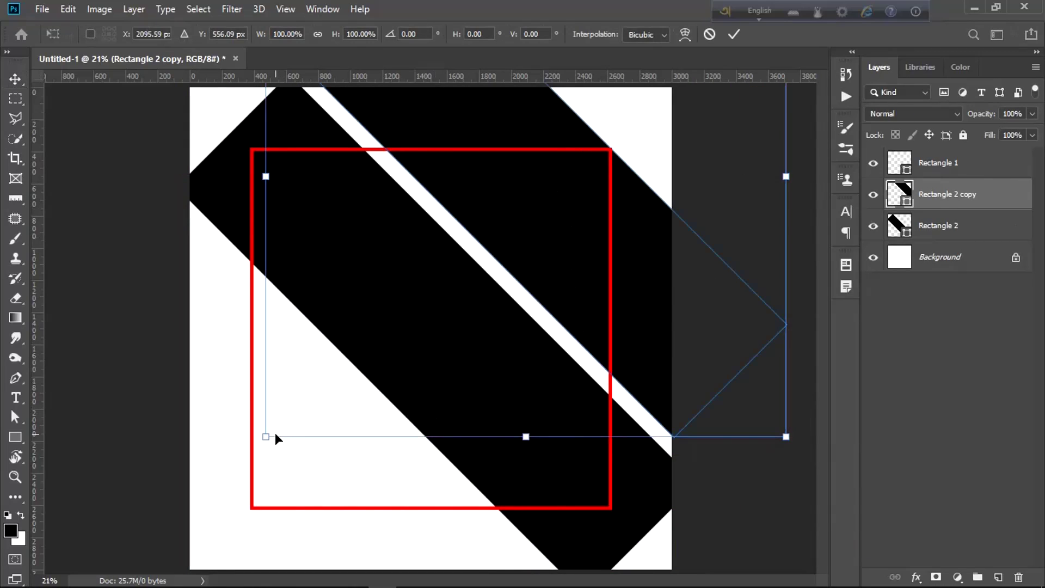
drag(259, 450, 332, 478)
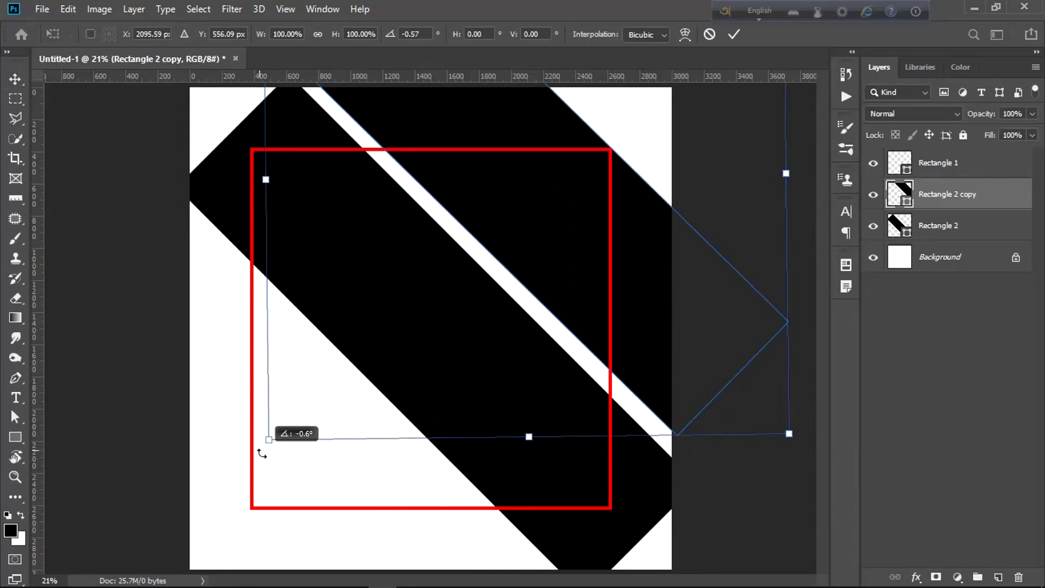
drag(616, 248, 595, 212)
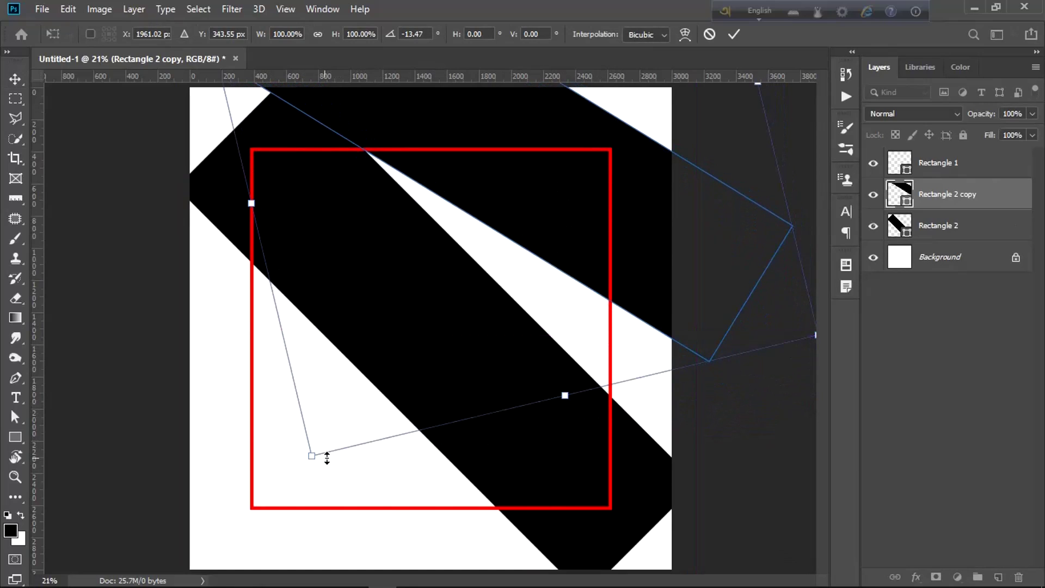
drag(307, 468, 297, 459)
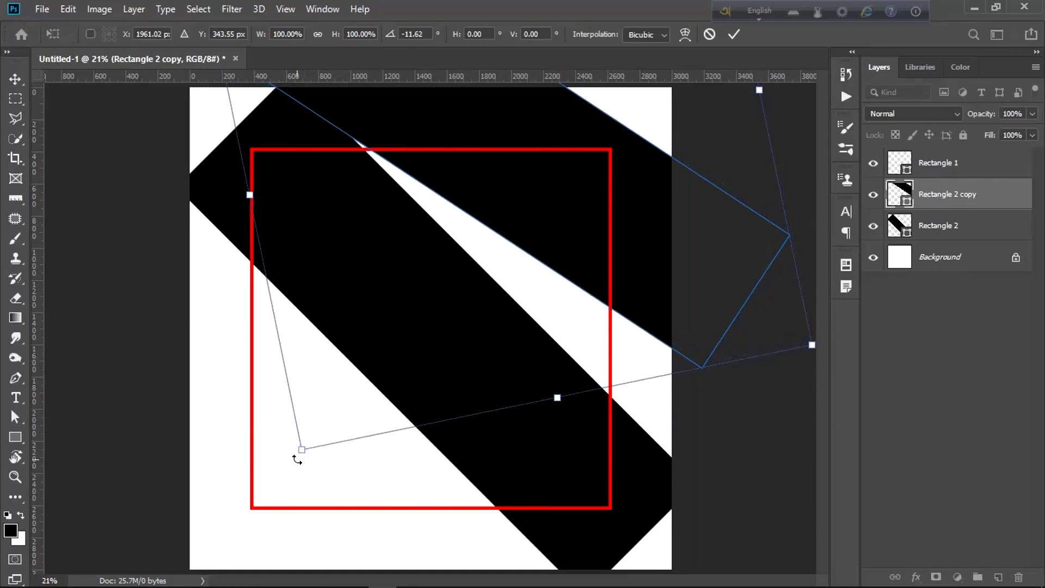
drag(514, 233, 521, 222)
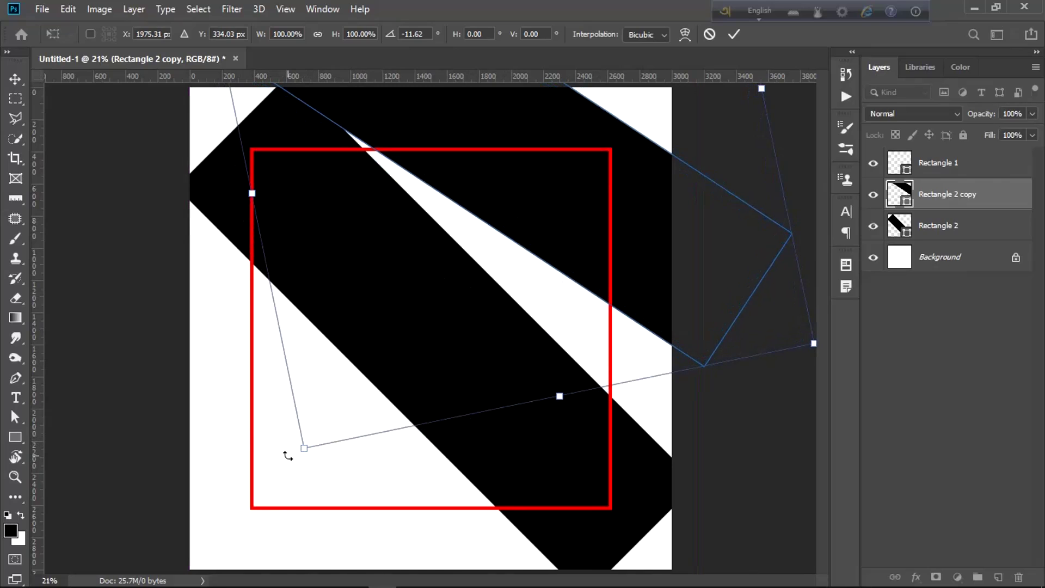
drag(287, 456, 289, 451)
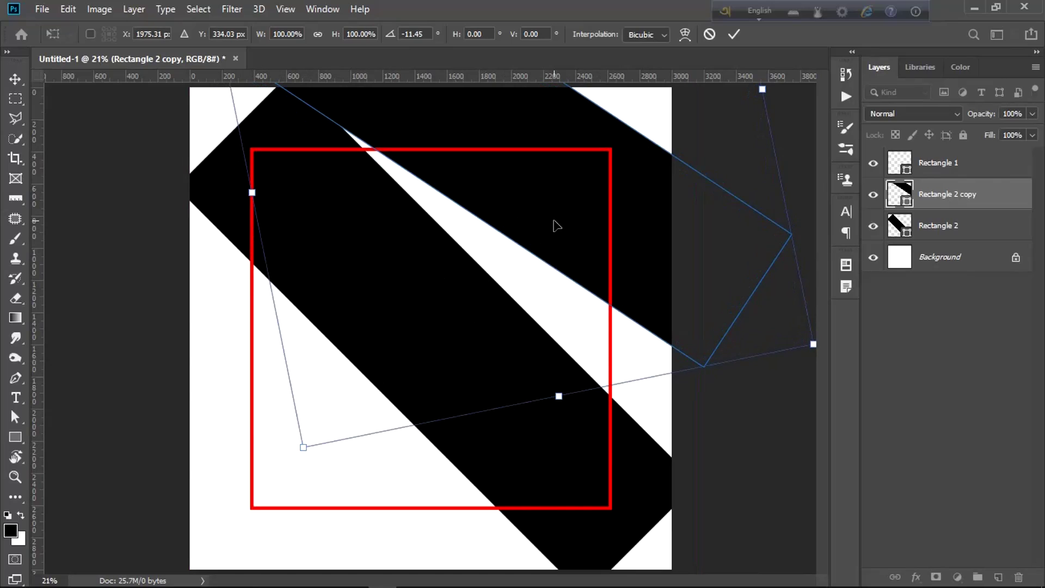
drag(553, 222, 557, 222)
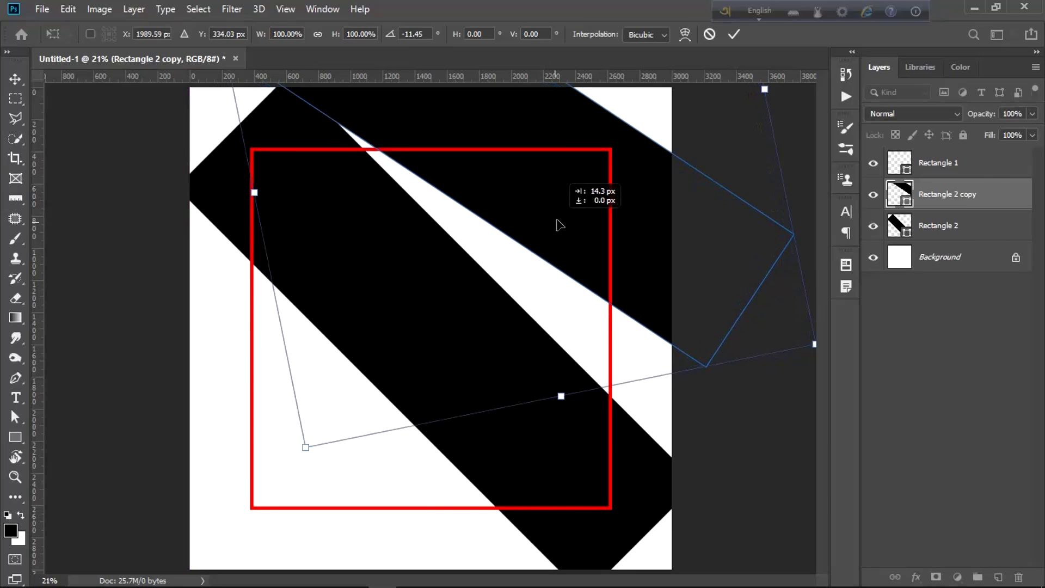
key(Return)
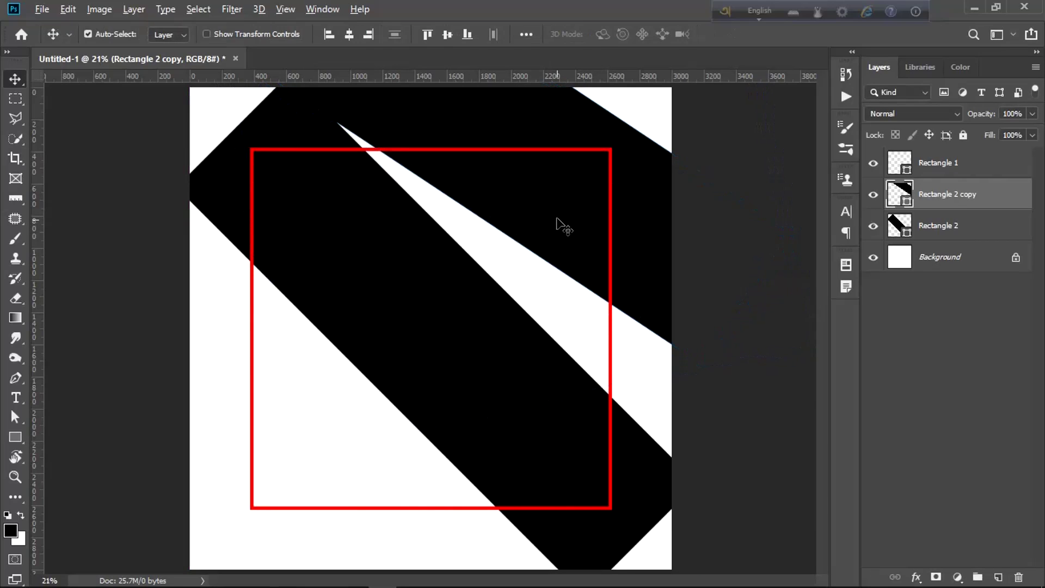
Duplicate a stripe across the lower left and select all three stripe layers.
drag(560, 215, 332, 543)
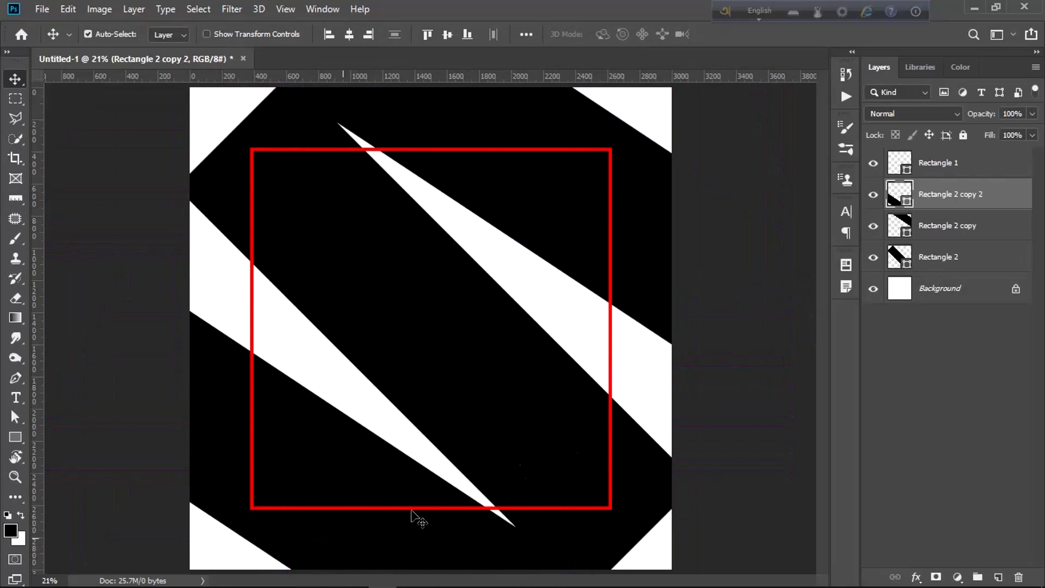
shift+click(955, 255)
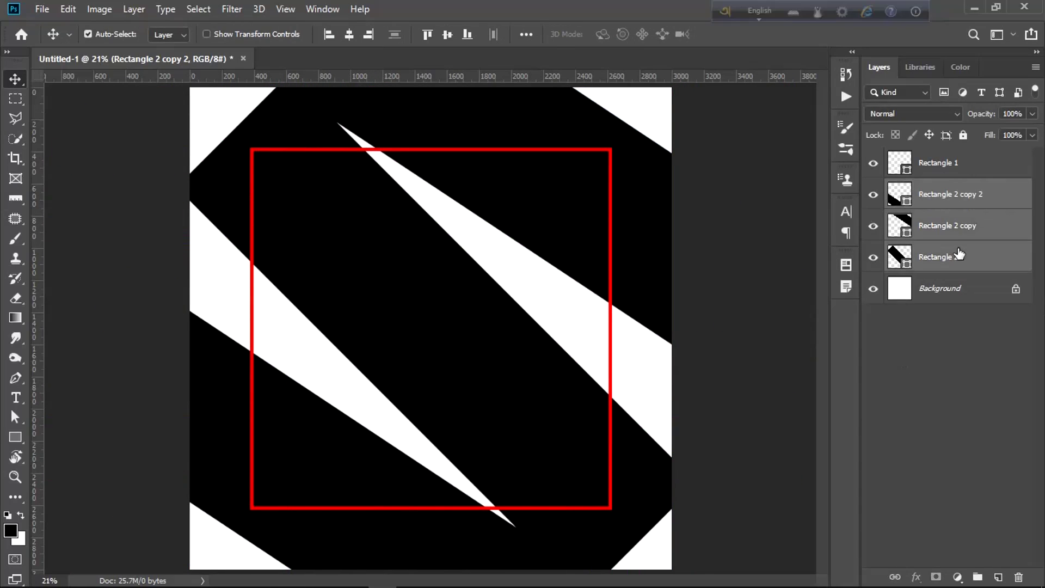
shift+click(943, 162)
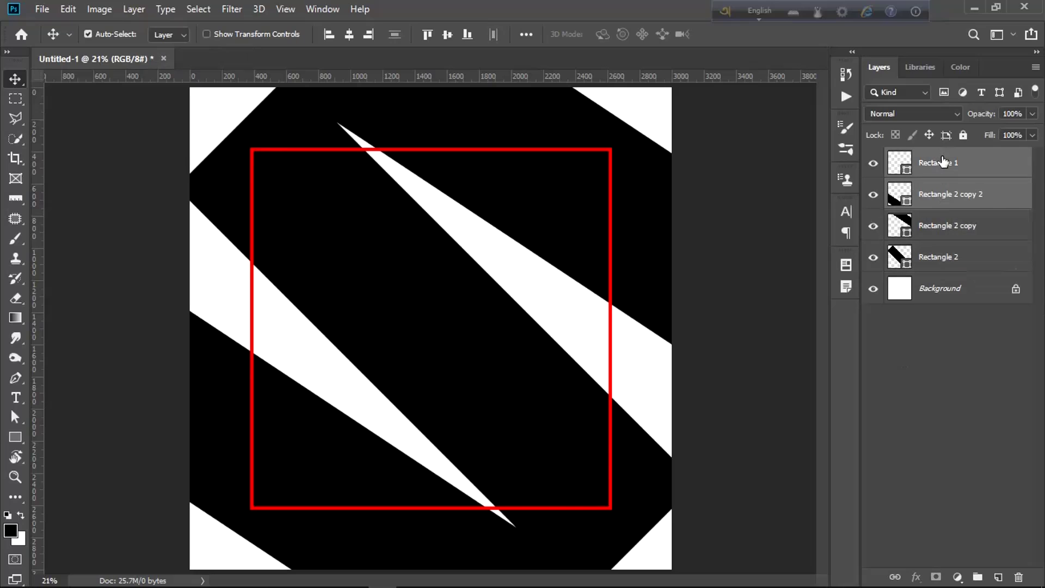
click(926, 349)
click(947, 268)
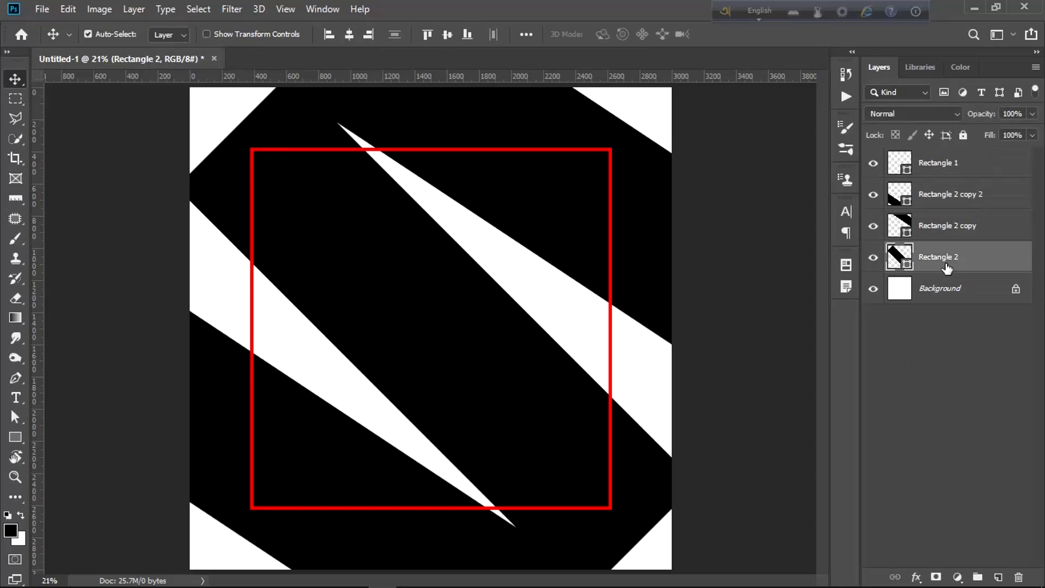
shift+click(952, 210)
Rasterize the three stripe layers and merge them into one layer.
right_click(952, 210)
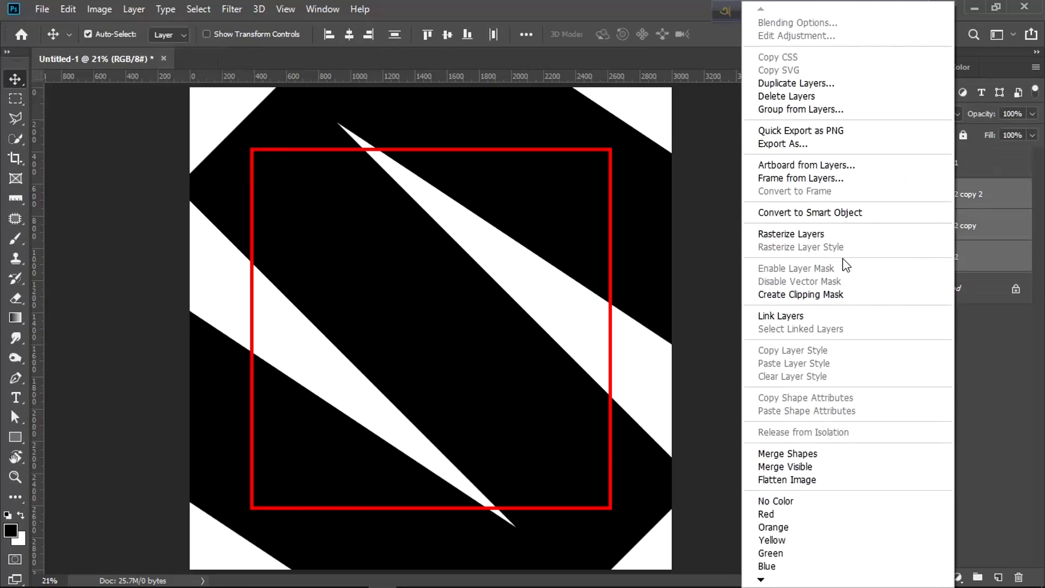
click(840, 234)
right_click(942, 263)
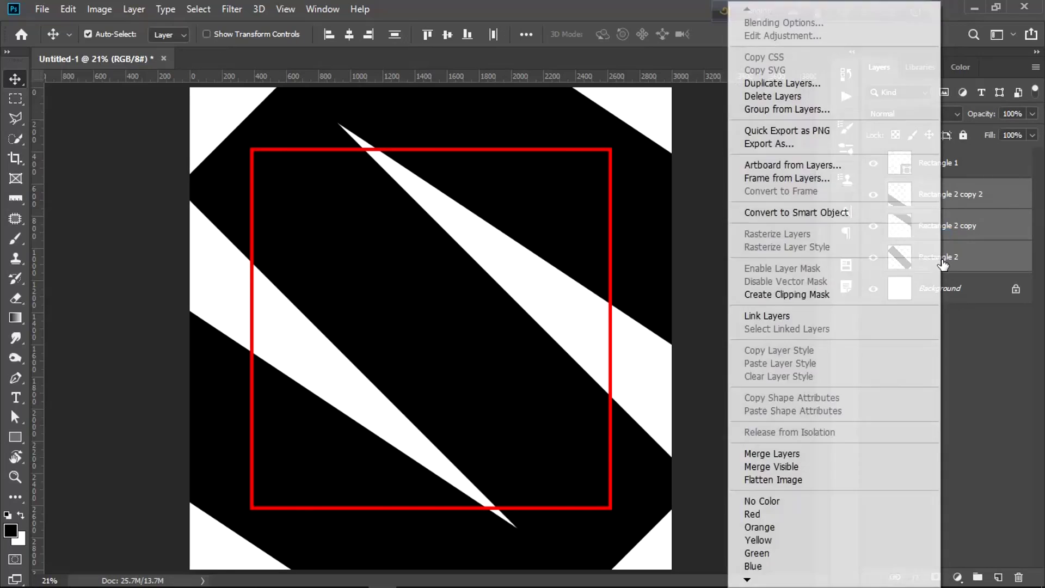
click(799, 453)
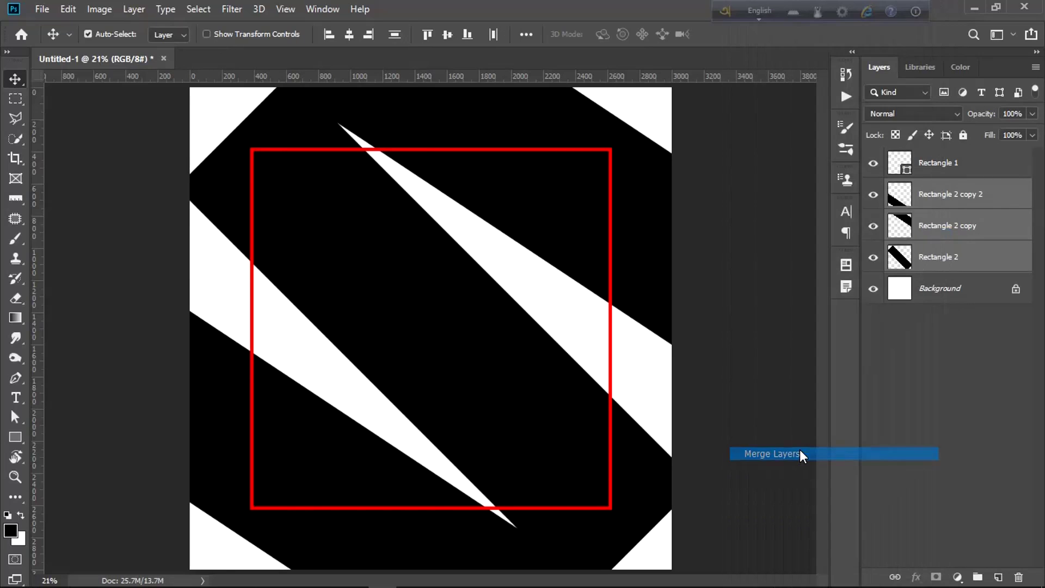
click(957, 376)
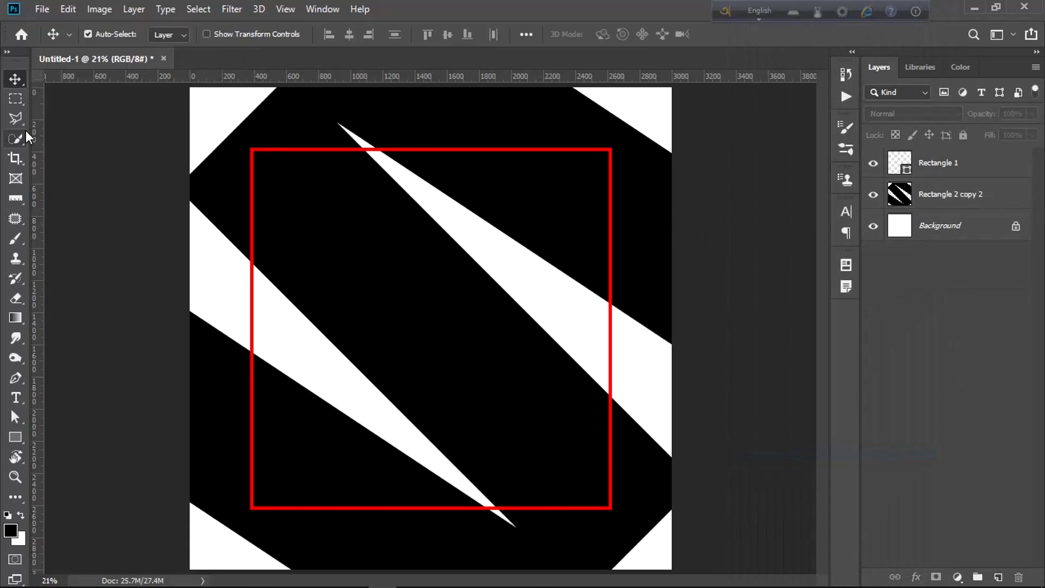
click(16, 98)
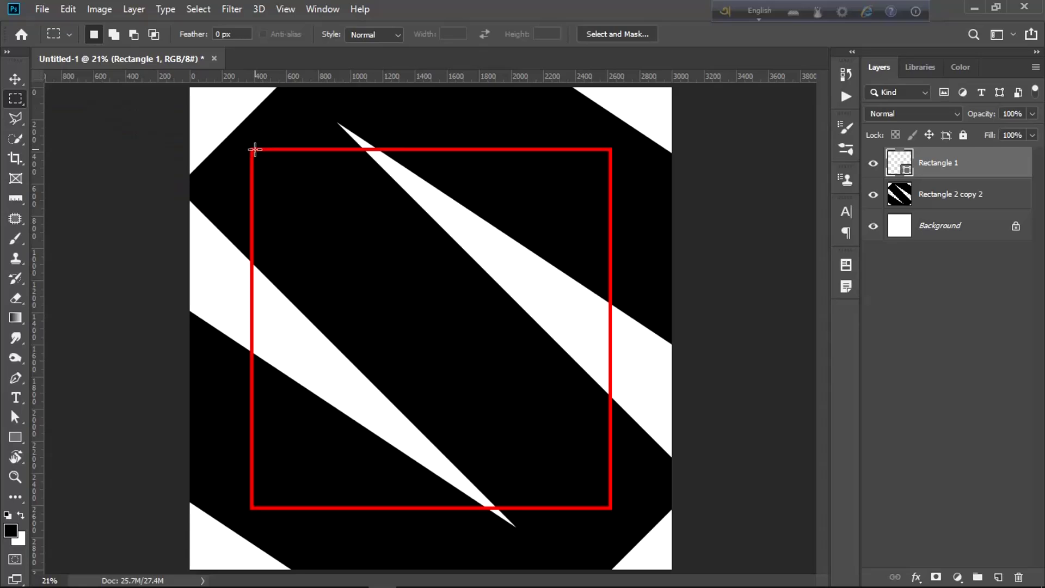
Select inside the red square, invert the selection, and delete the stripes outside it.
drag(250, 150, 608, 507)
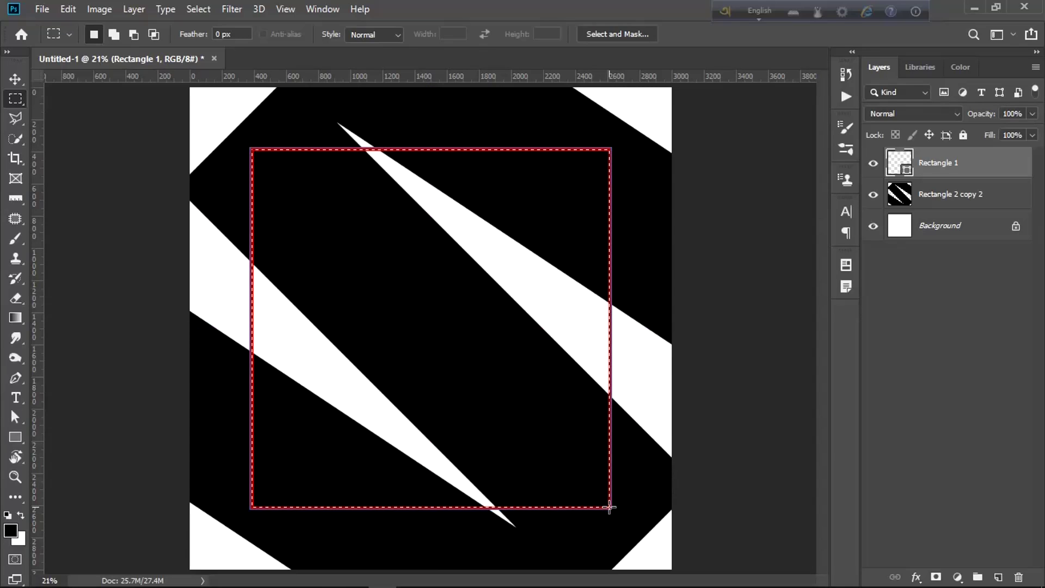
key(ctrl+shift+i)
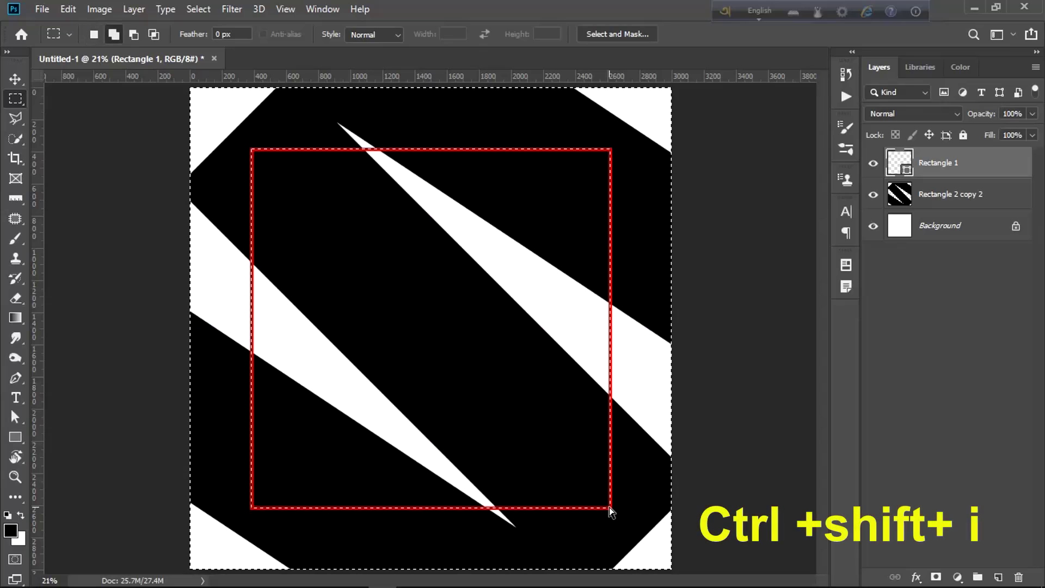
key(Return)
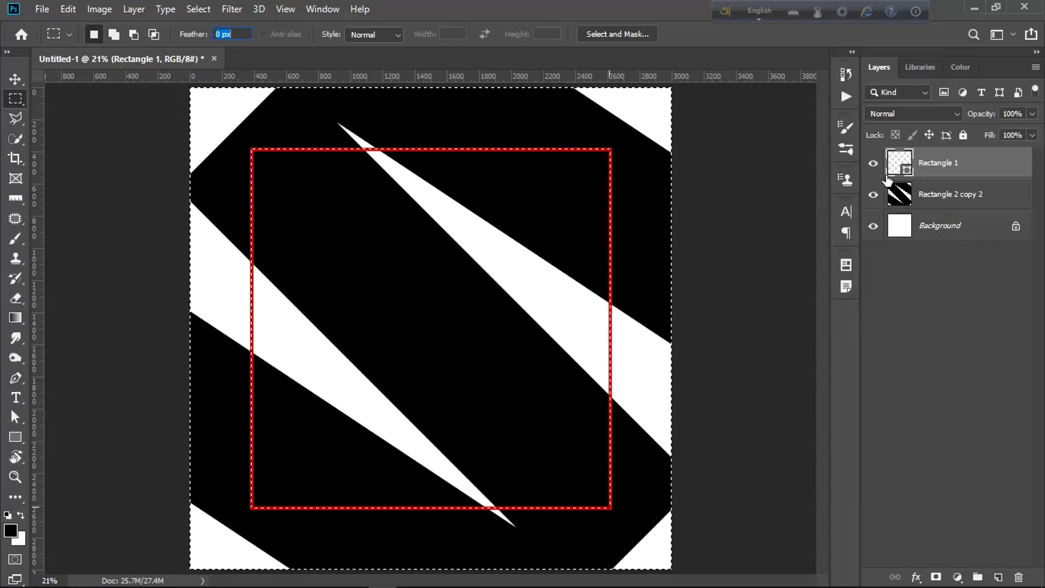
click(979, 202)
key(Delete)
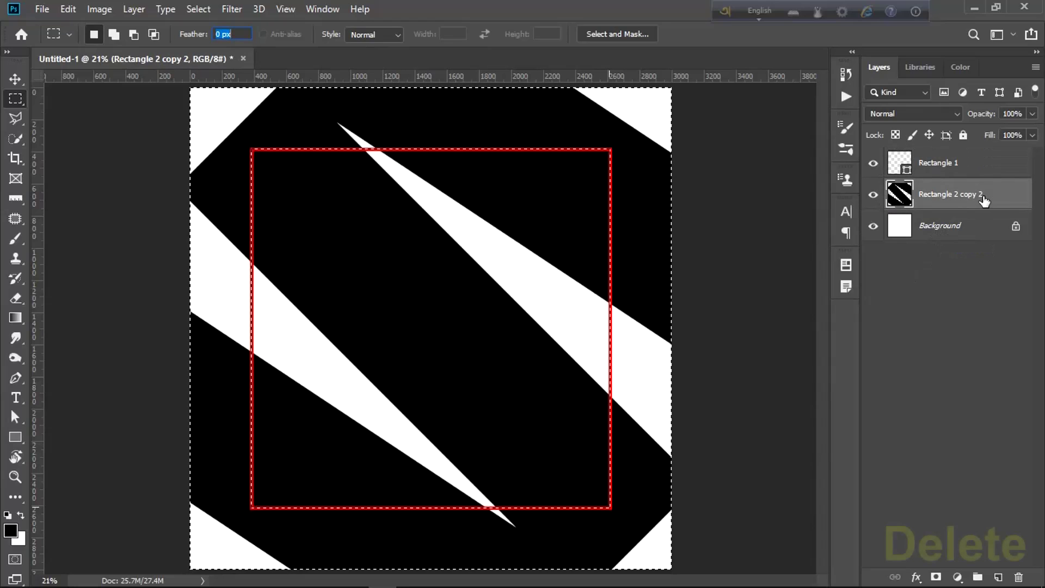
Convert the white Background into Layer 0 and delete it.
click(949, 225)
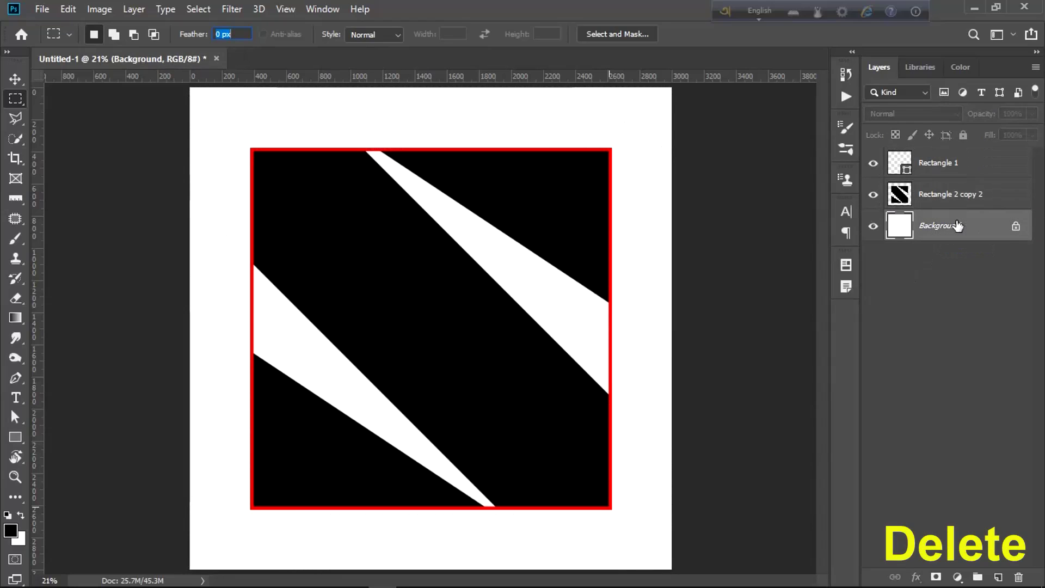
double_click(1009, 229)
click(646, 154)
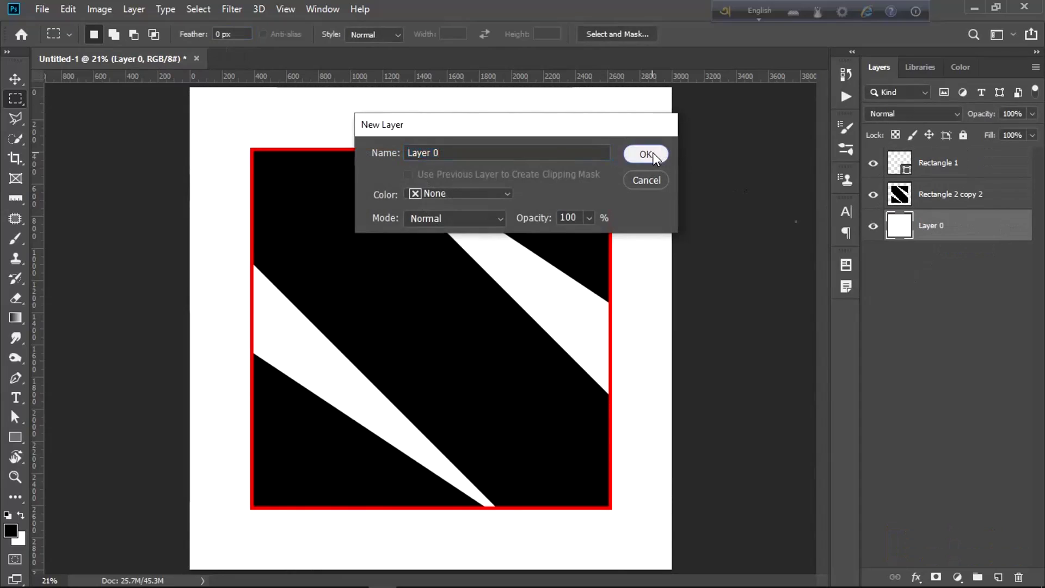
key(Delete)
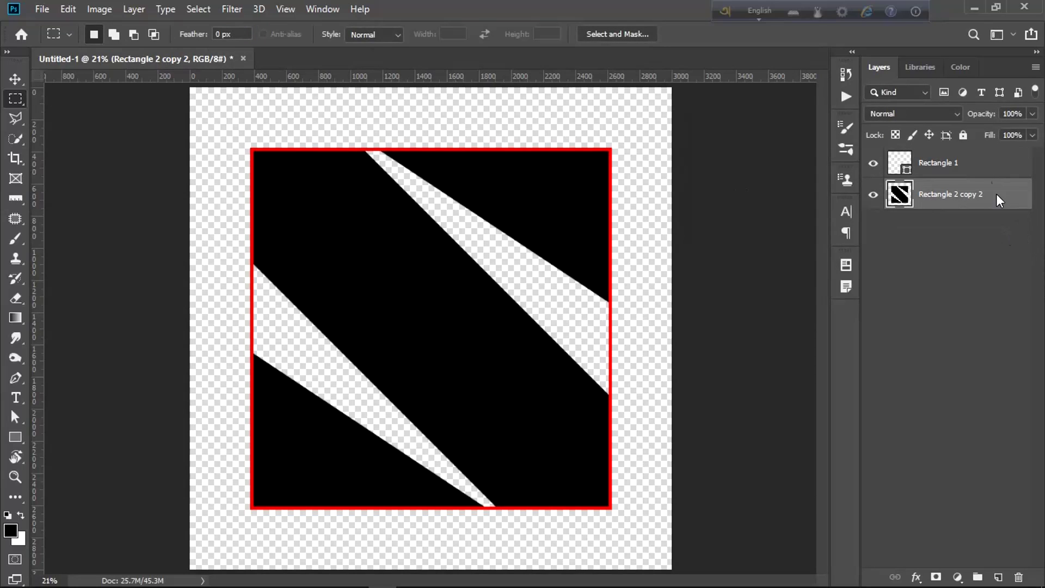
Scale the red frame Rectangle 1 from its centre to about 104%.
click(984, 180)
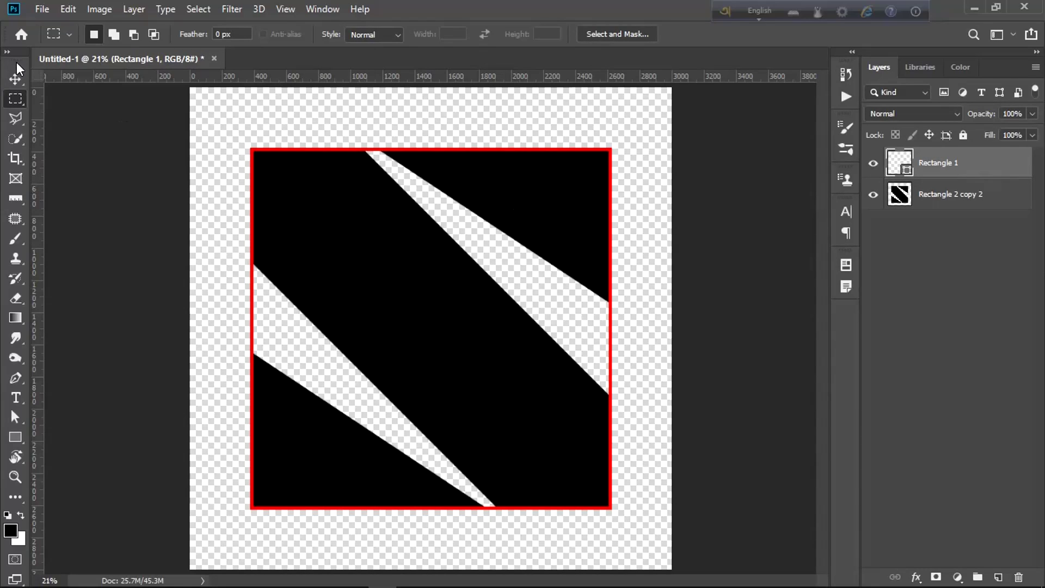
click(16, 78)
key(ctrl+t)
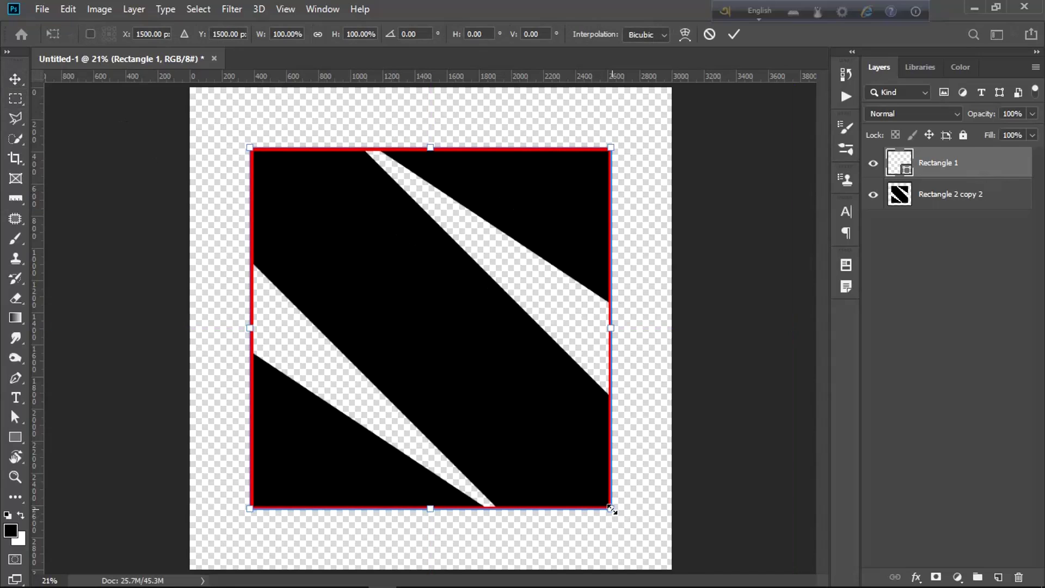
drag(611, 509, 621, 511)
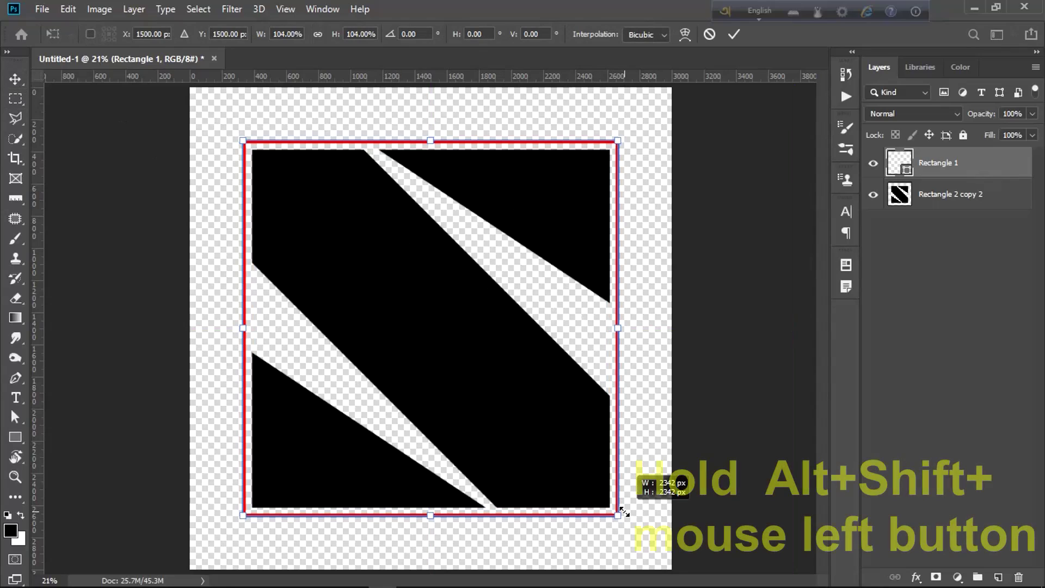
key(Return)
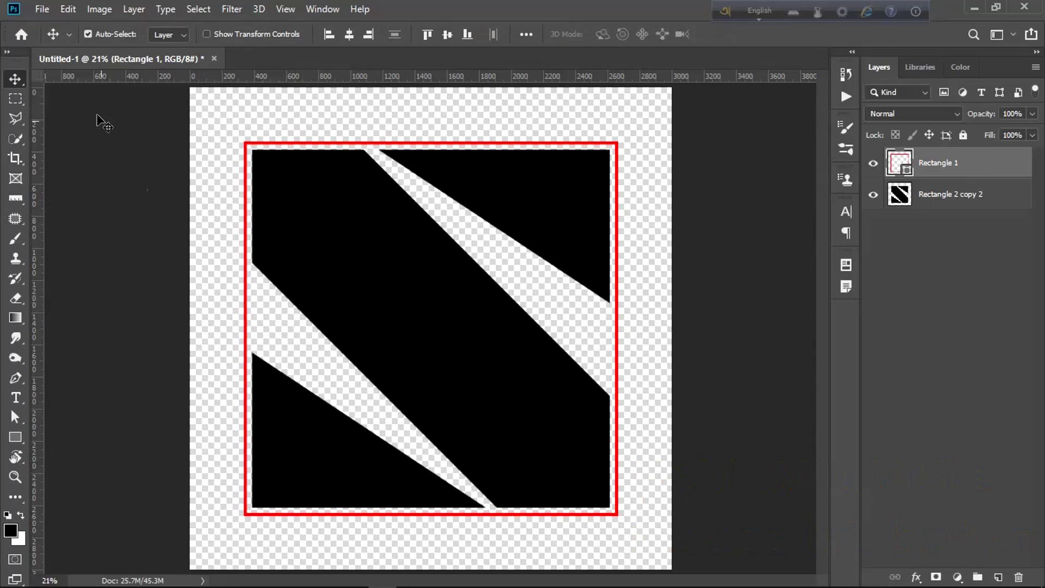
click(42, 9)
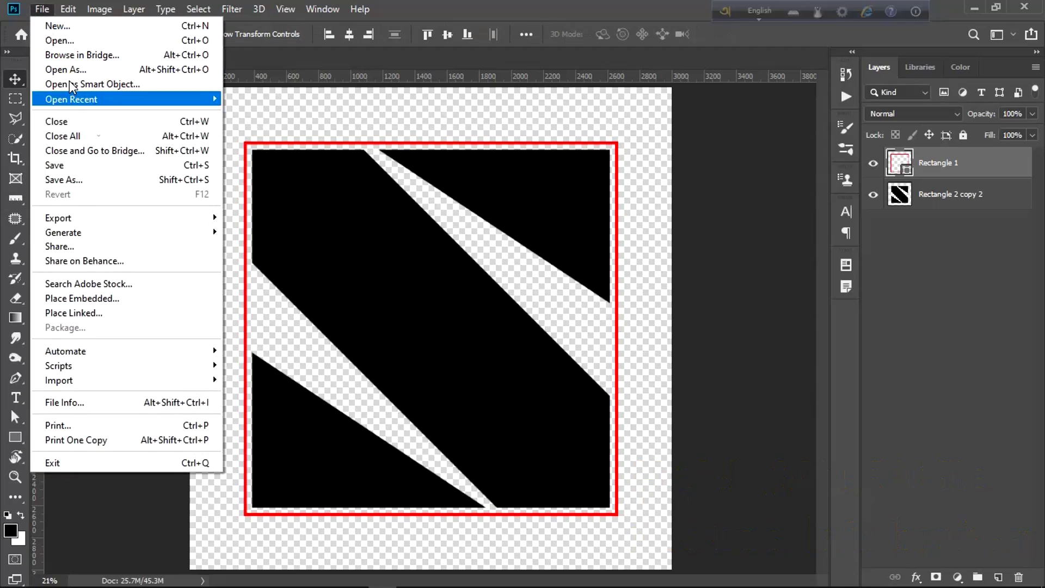
Save the document as 'S logo', replacing the existing file.
click(126, 180)
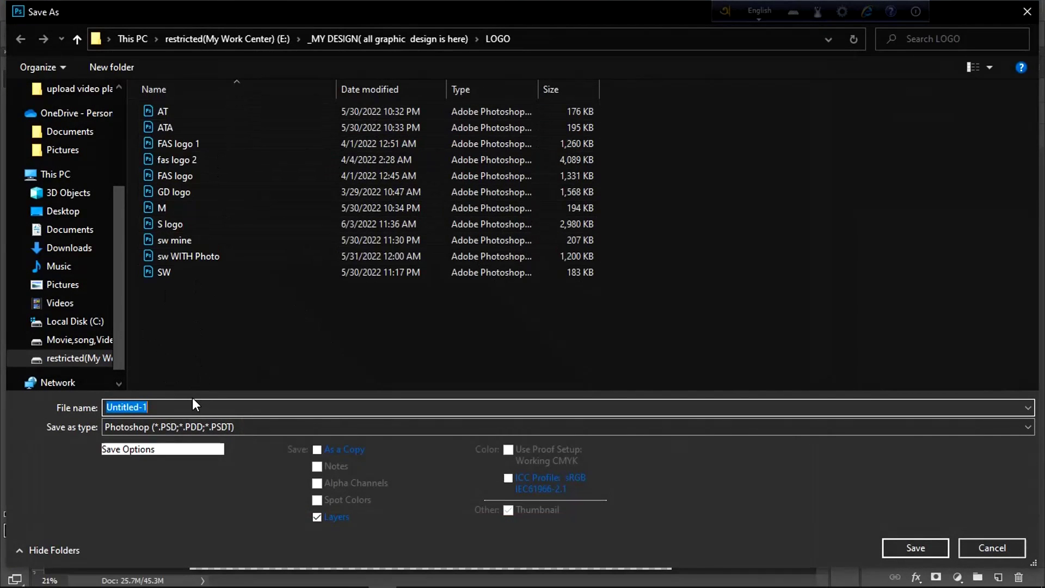
text(S logo)
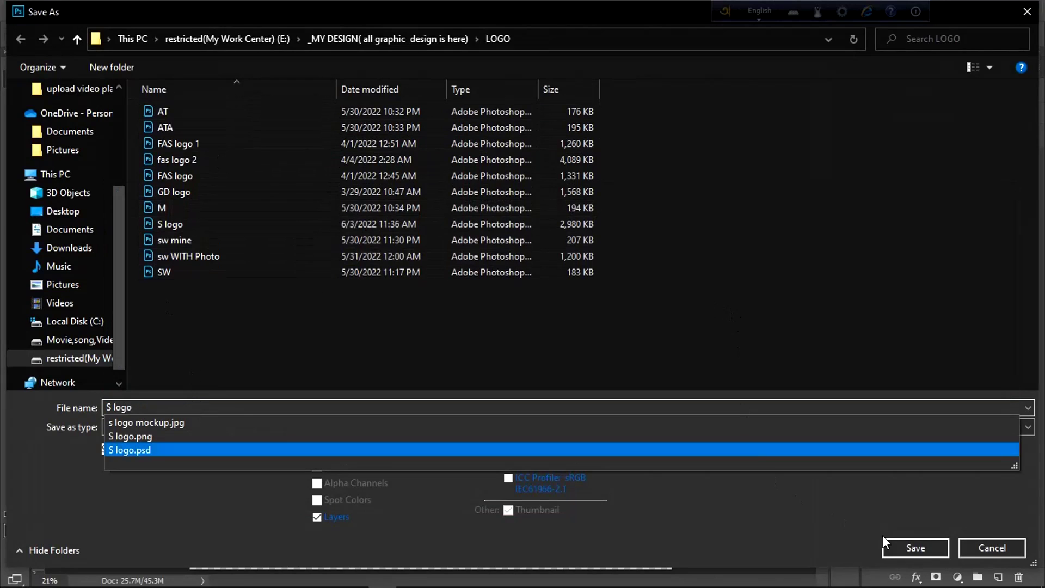
click(913, 546)
click(561, 303)
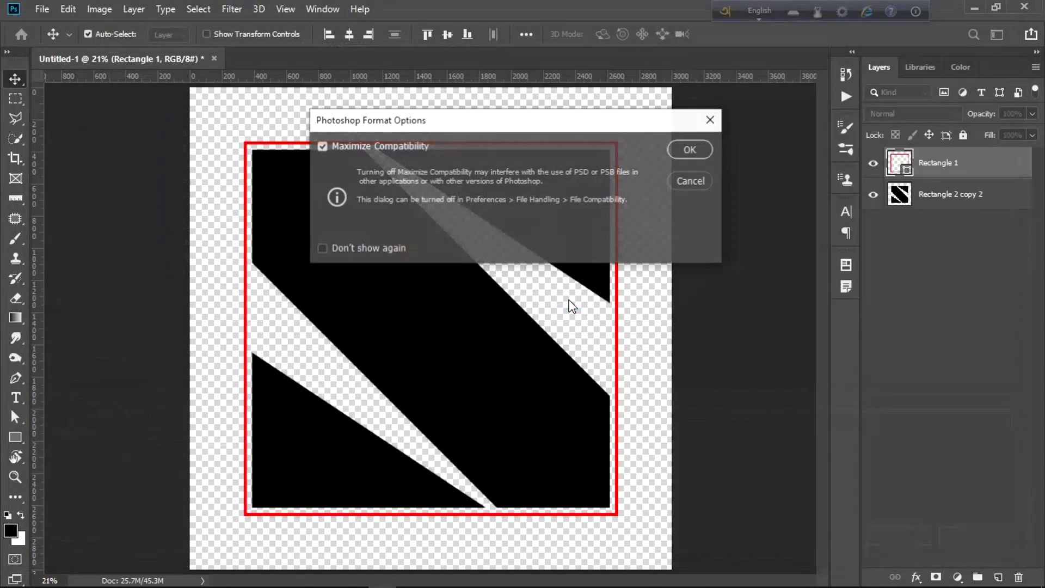
click(686, 149)
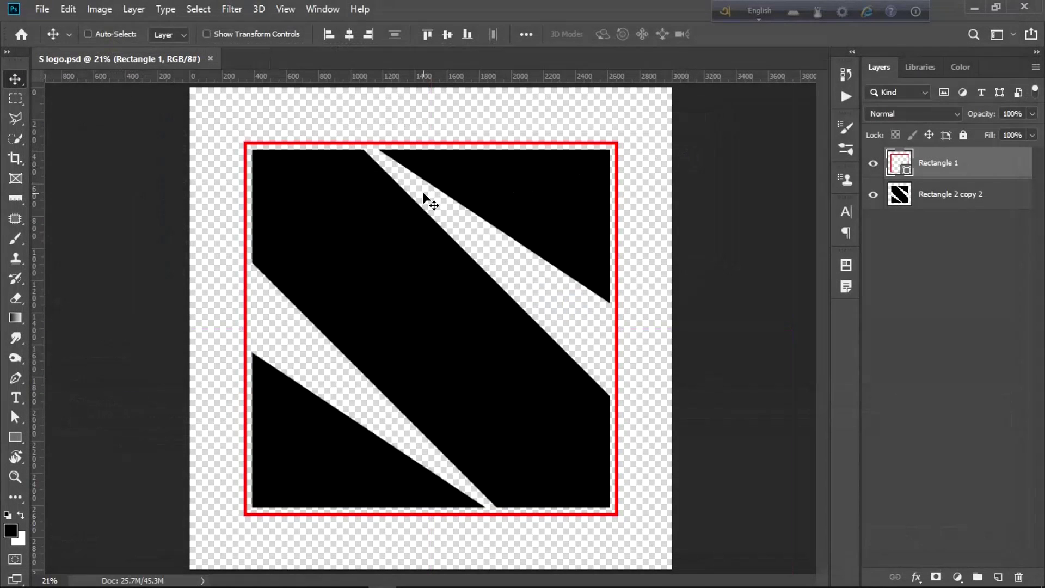
Save again as PNG 'S logo.png', replacing the old PNG with default options.
key(ctrl+shift+s)
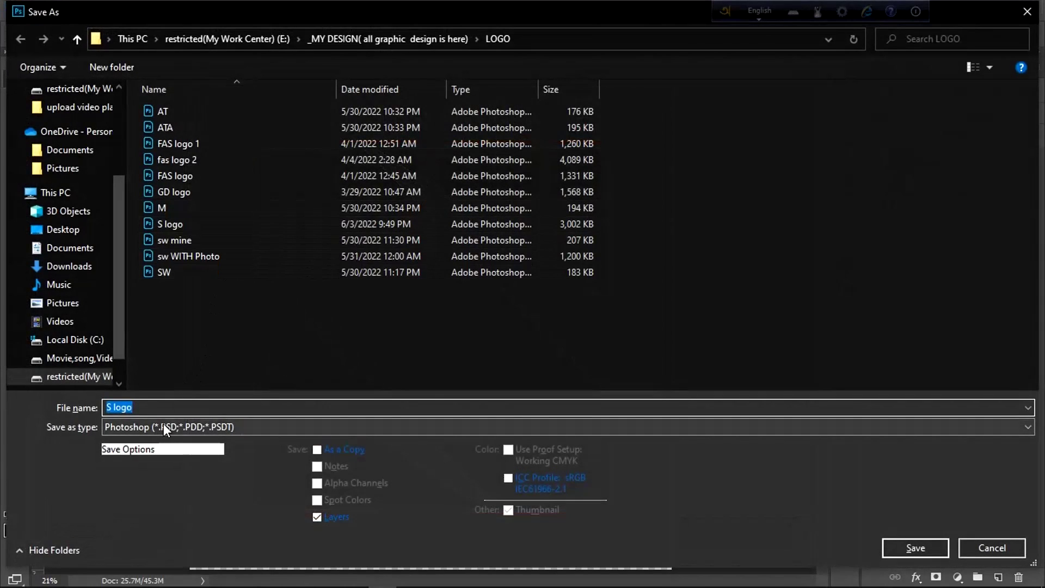
click(163, 425)
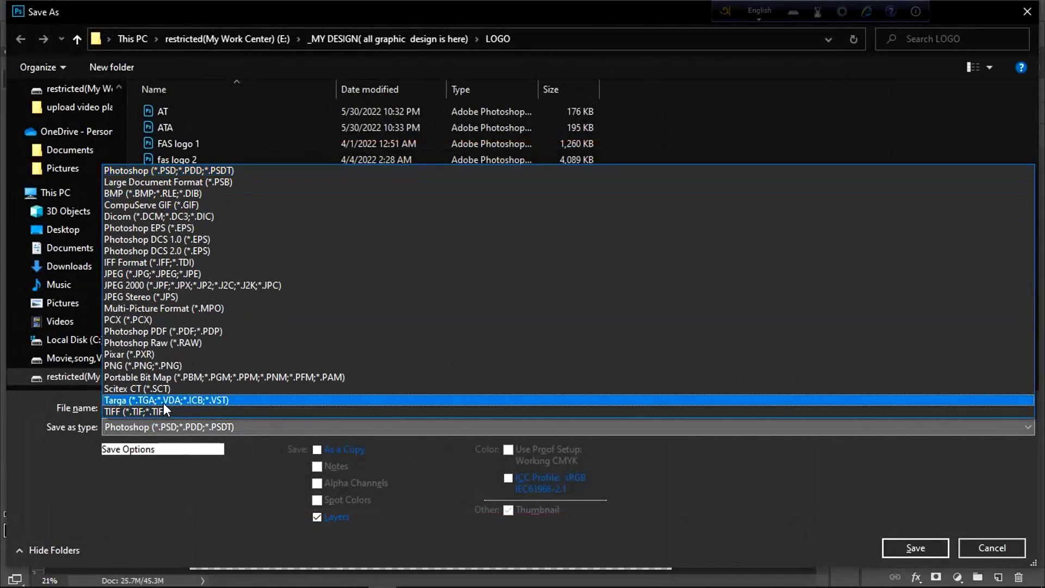
click(207, 365)
click(916, 547)
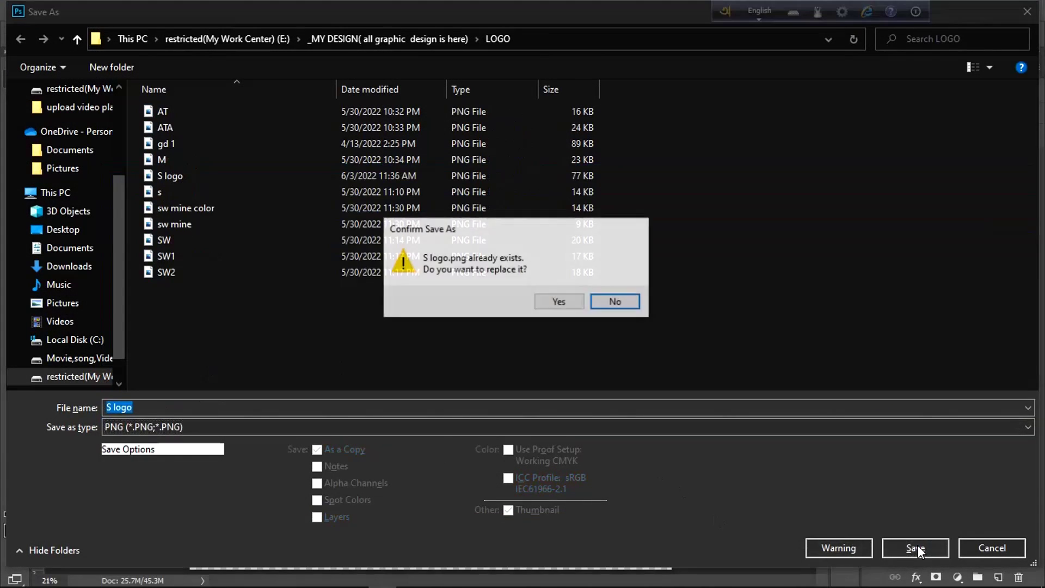
click(553, 307)
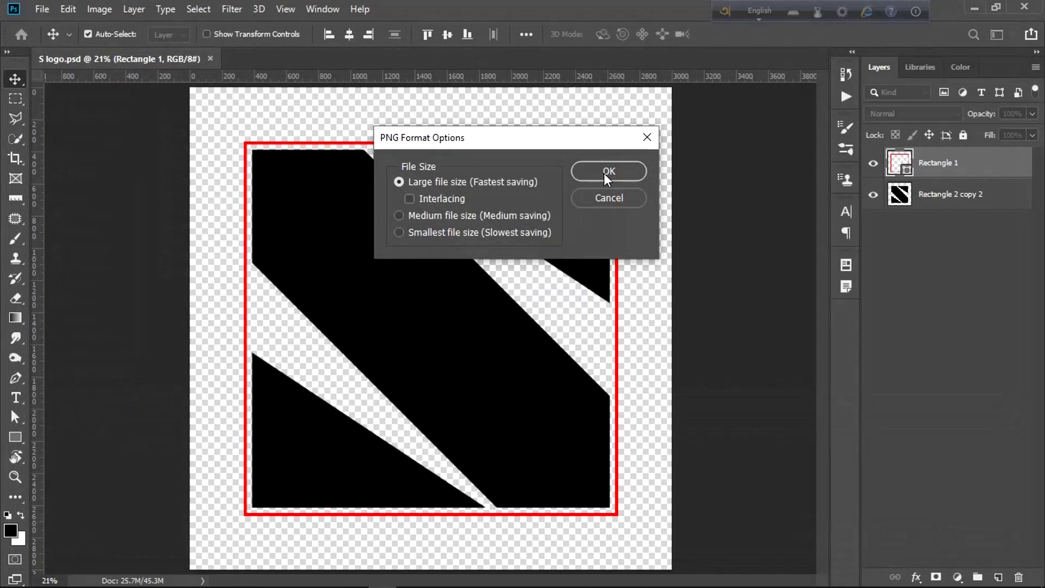
click(603, 173)
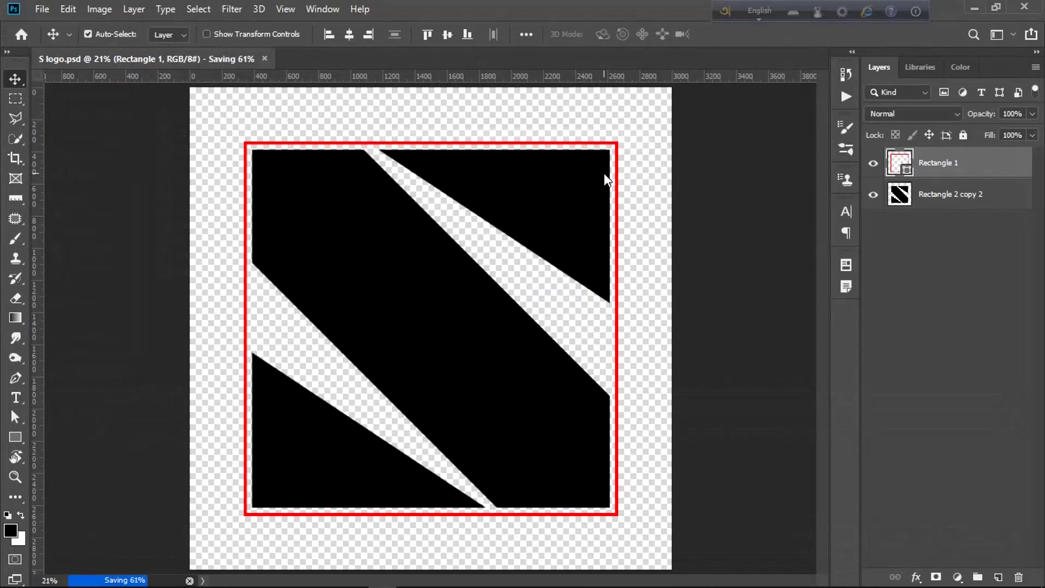
Open Logo Mockup on Office Glass.psd from the _MY DESIGN > MOCKUP > LOGO MOCKUP folder.
click(42, 9)
click(53, 41)
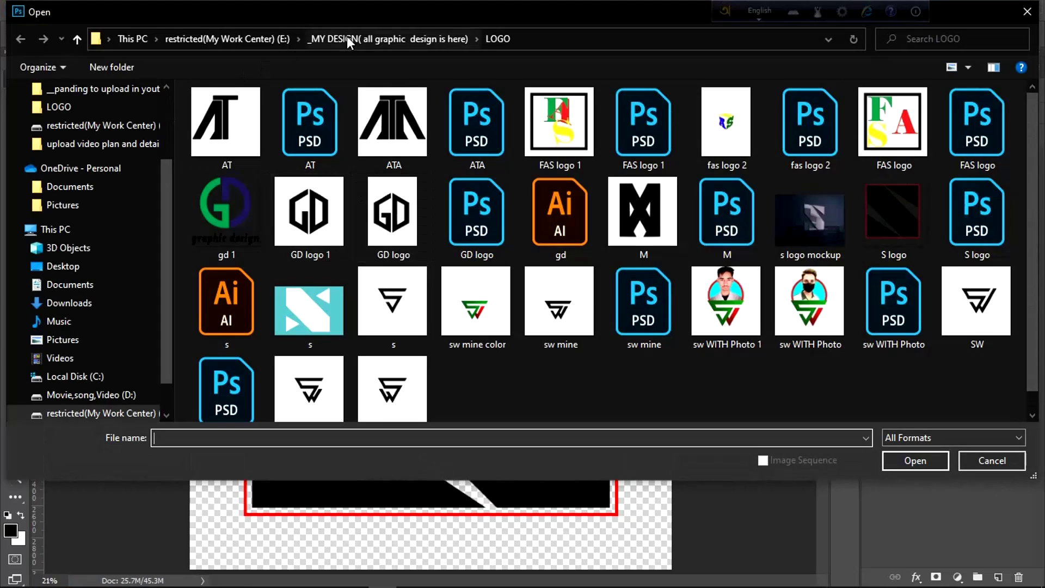
click(351, 36)
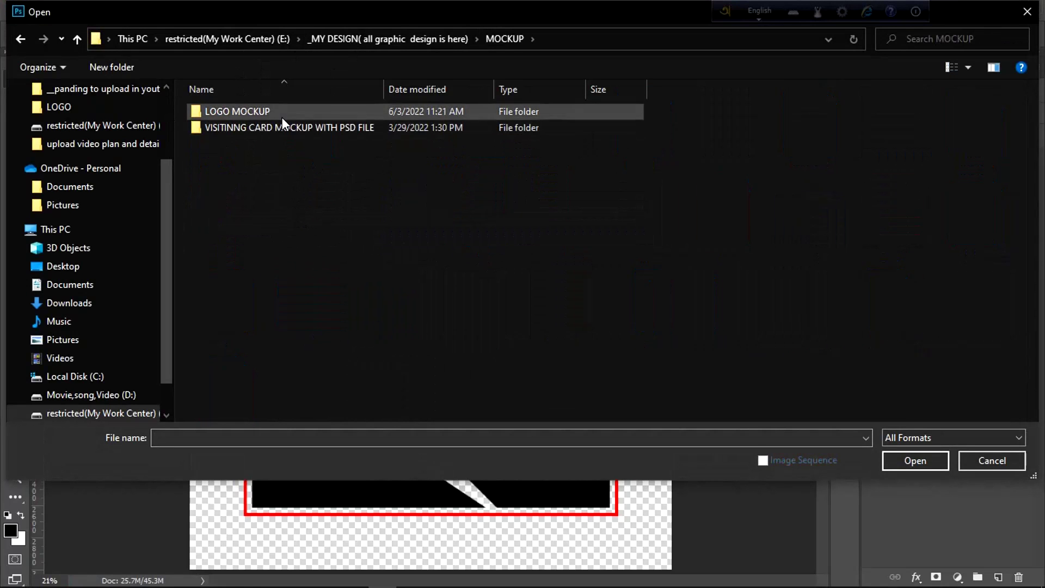
double_click(282, 115)
click(315, 190)
double_click(315, 185)
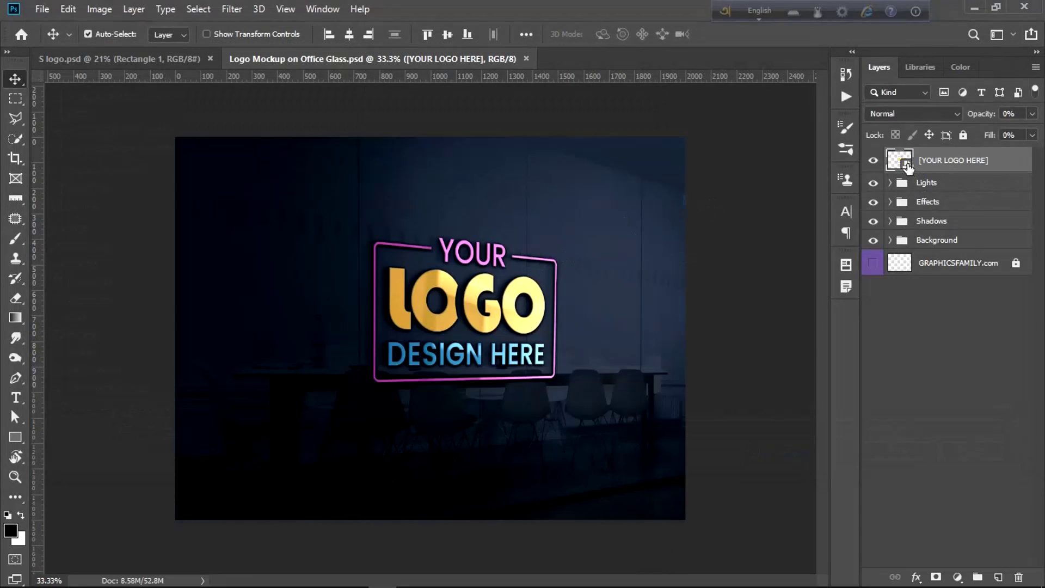
Edit the [YOUR LOGO HERE] smart object without resolving fonts, and hide Group 3 copy's four sample layers.
double_click(898, 160)
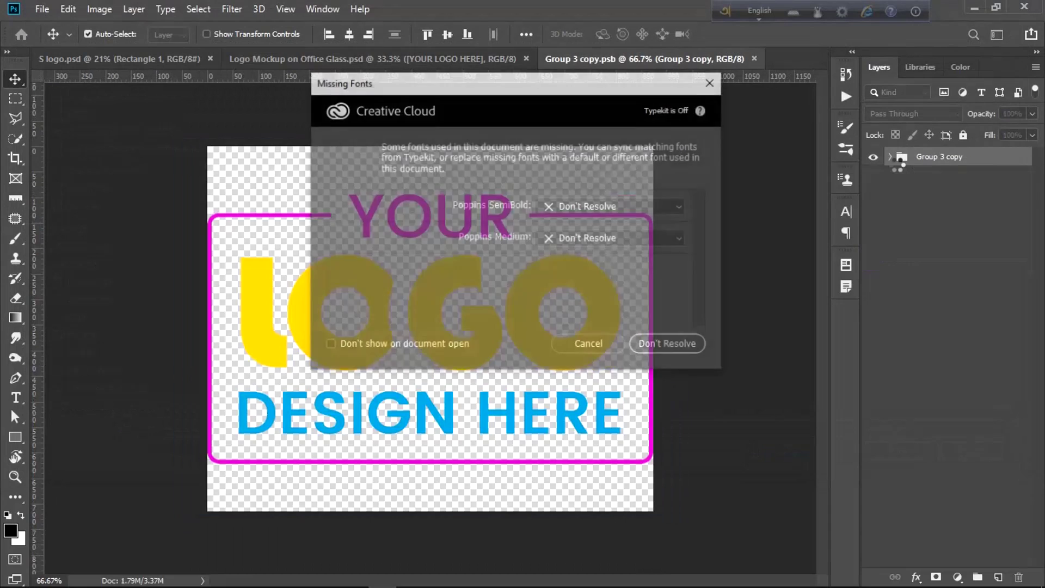
click(614, 345)
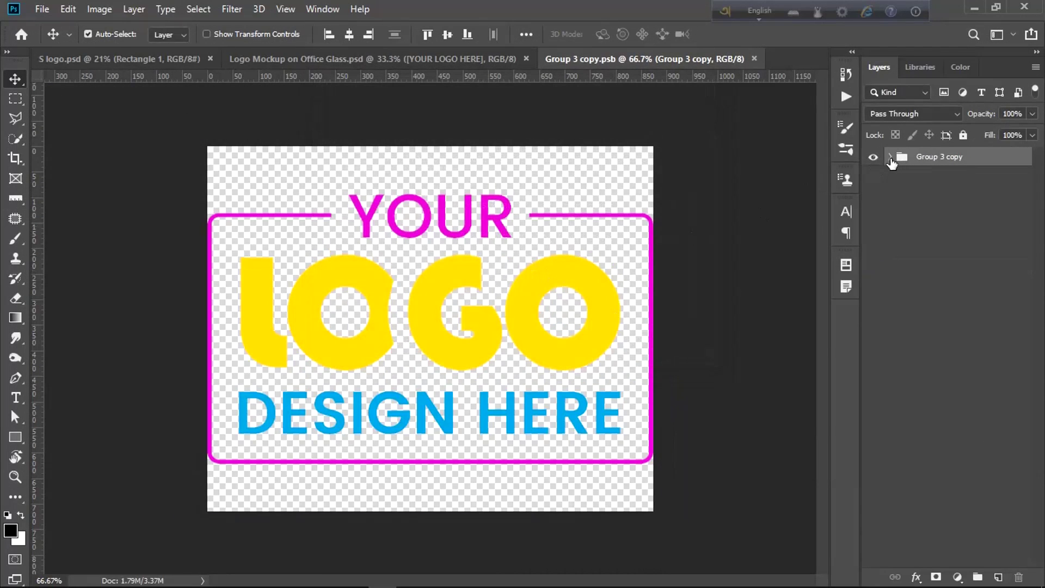
click(890, 158)
key(alt+bracketleft)
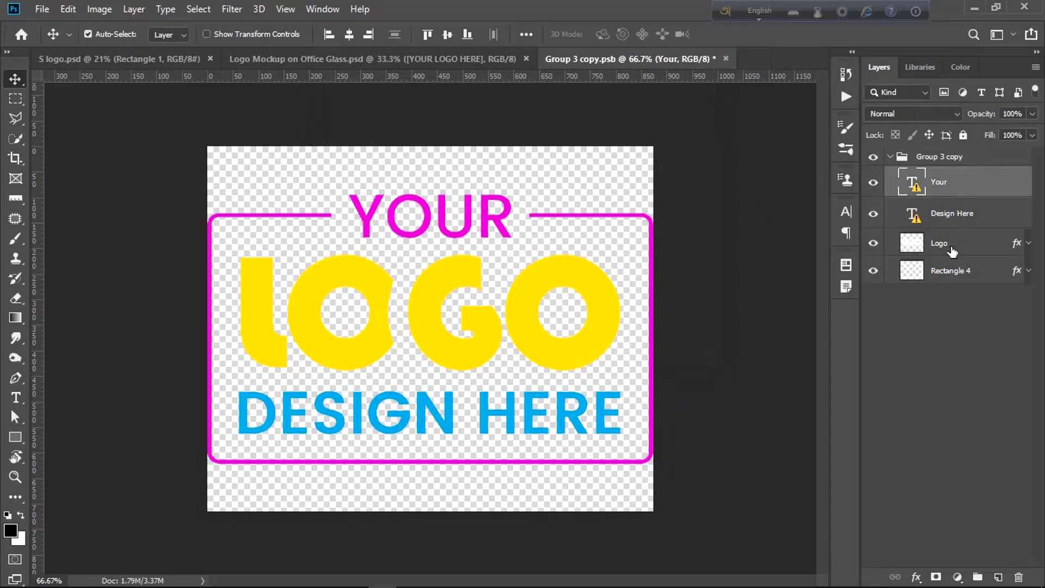
shift+click(945, 283)
drag(874, 182, 873, 271)
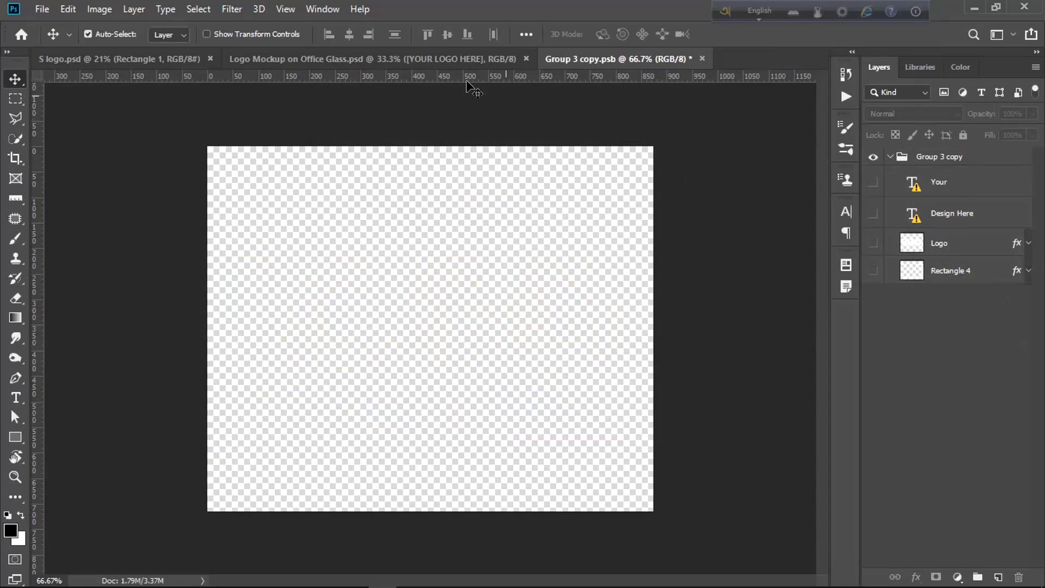
Copy the Rectangle 1 layer from S logo into the placeholder document.
click(160, 54)
drag(158, 60, 188, 81)
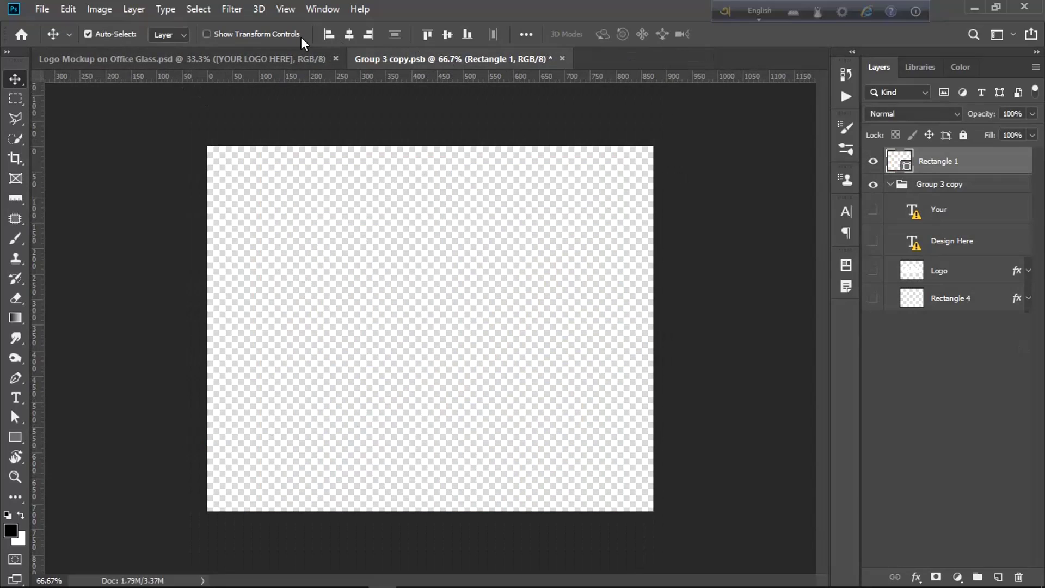
click(51, 9)
Browse to the LOGO folder under _MY DESIGN in the Open dialog to find the S logo PNG.
click(84, 41)
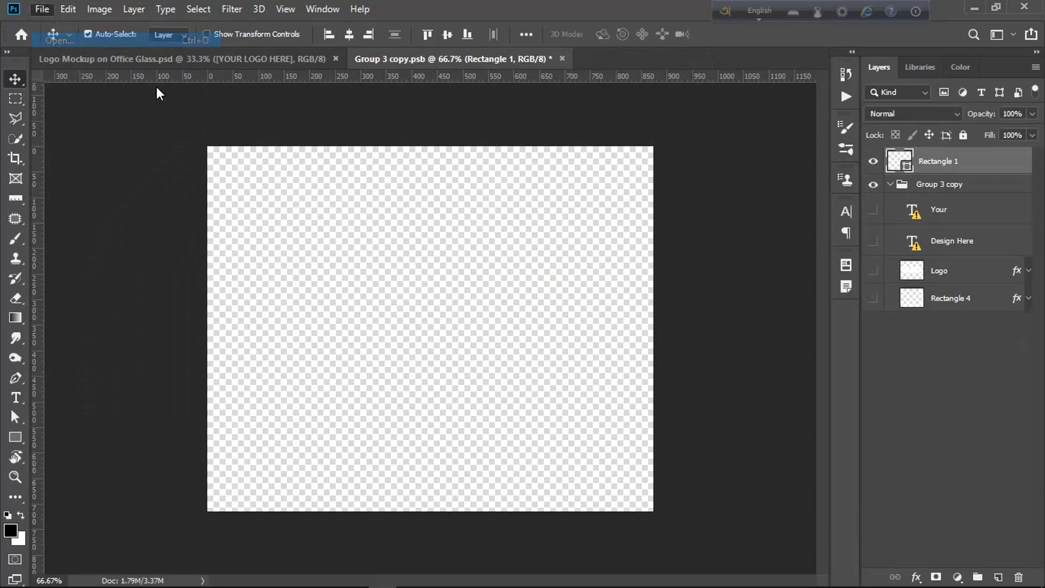
click(381, 40)
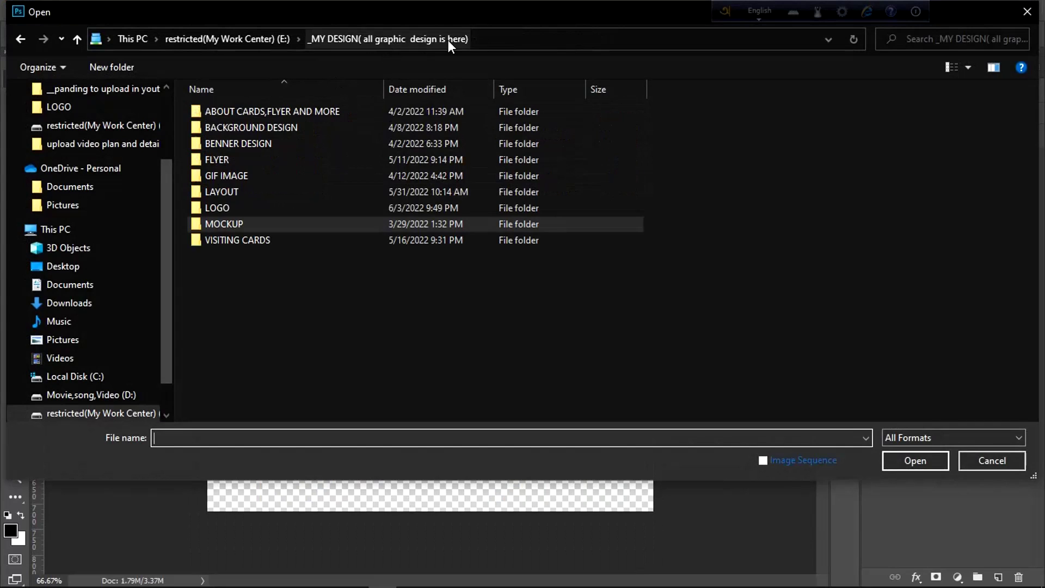
click(305, 209)
double_click(304, 207)
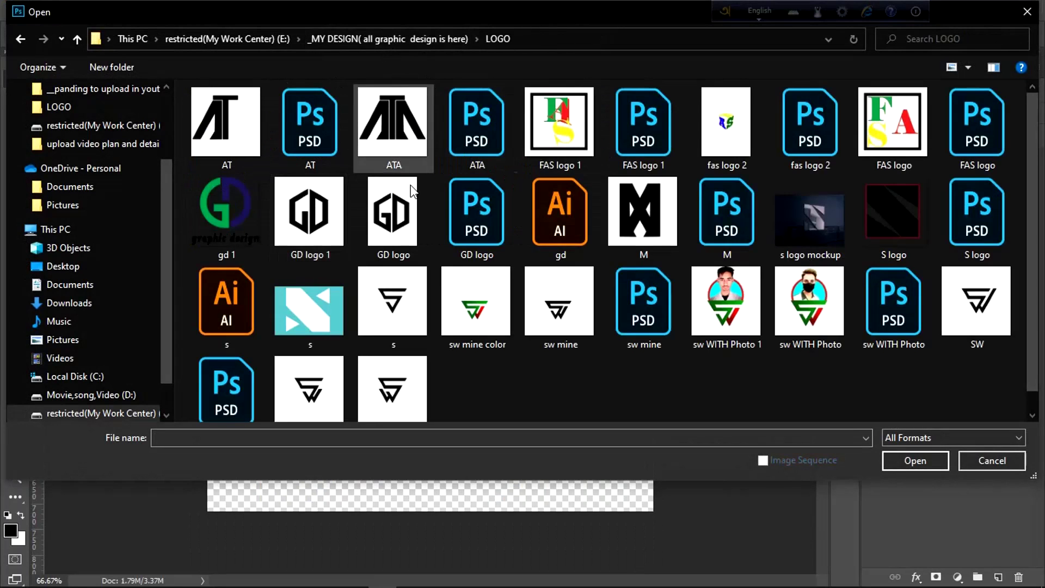
scroll(623, 324, down, 1)
scroll(622, 325, up, 1)
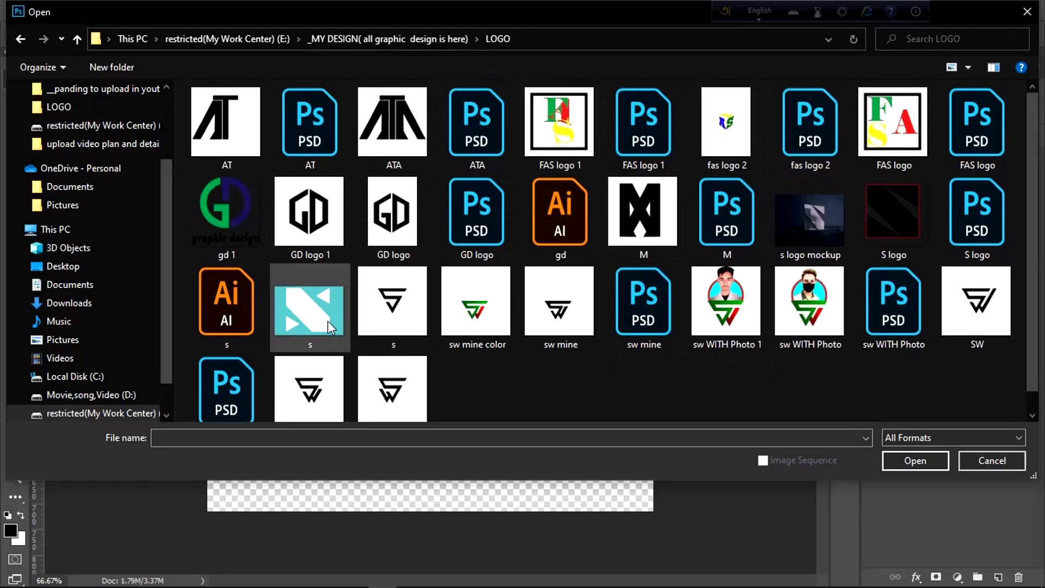
scroll(812, 333, down, 1)
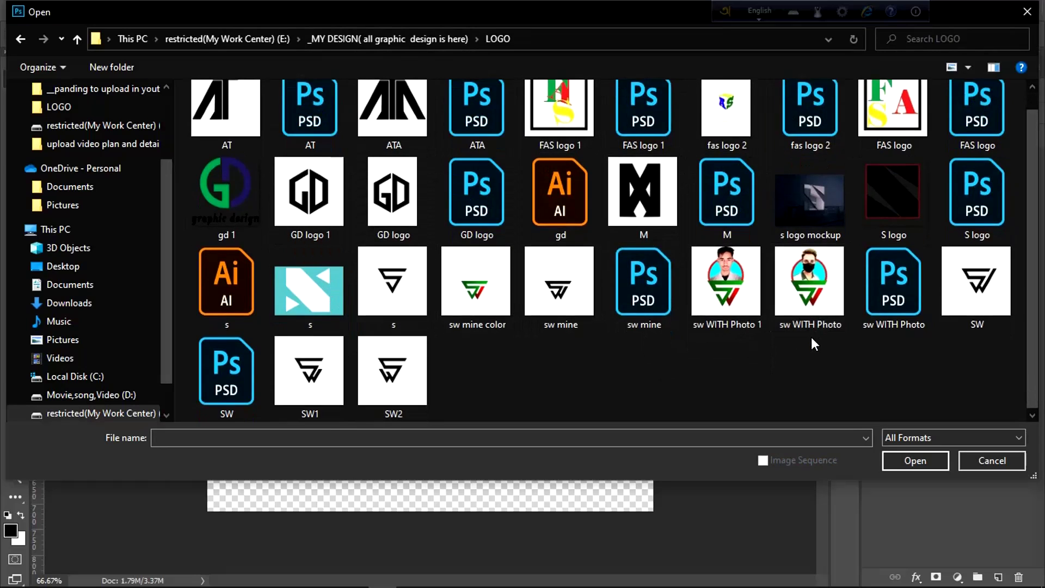
scroll(518, 386, up, 1)
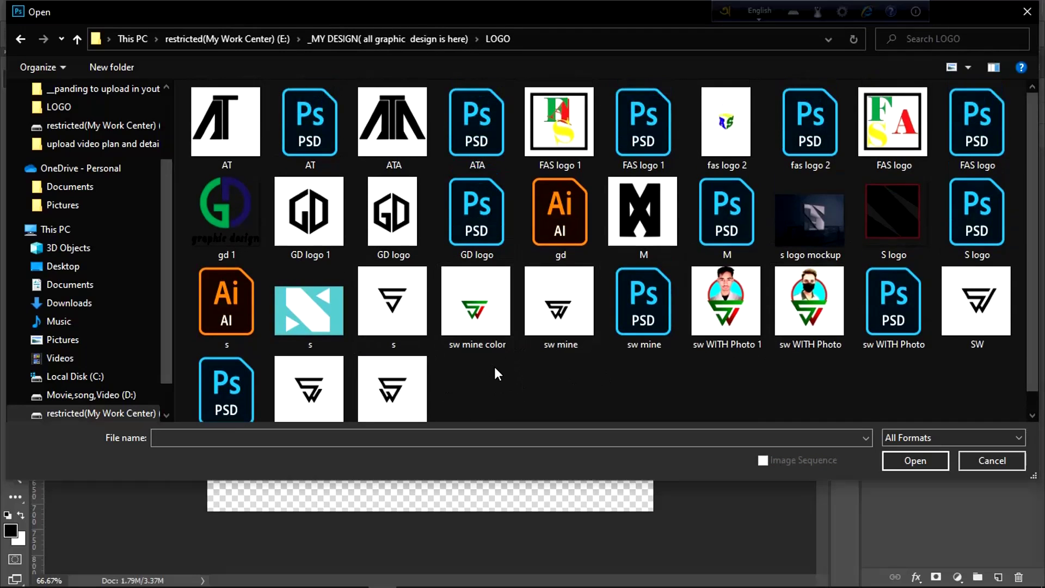
Open the S logo PNG, copy its layer into the placeholder, and scale it down to the canvas.
double_click(884, 221)
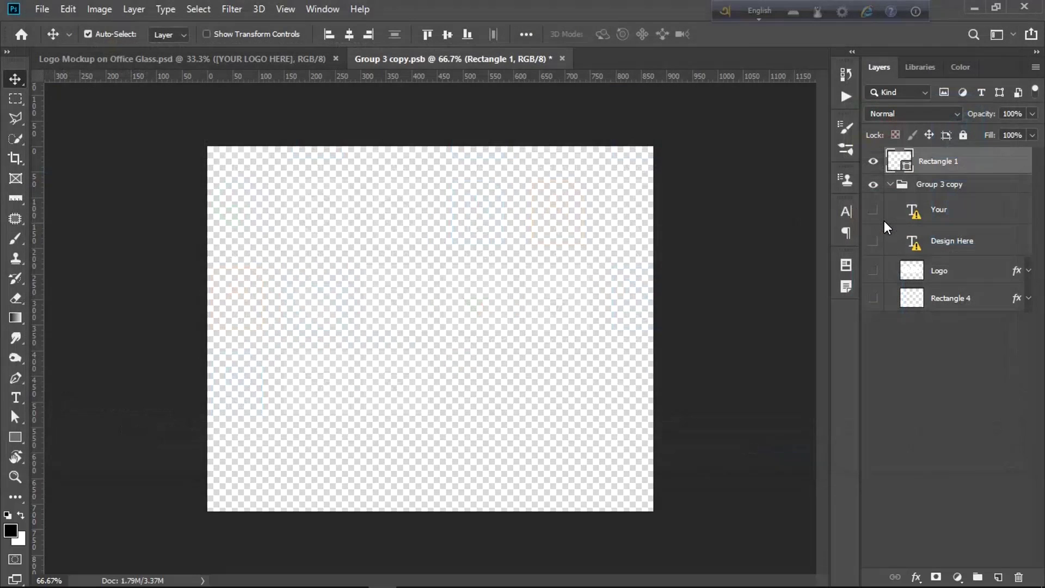
drag(509, 240, 469, 328)
scroll(469, 329, down, 3)
scroll(469, 329, down, 2)
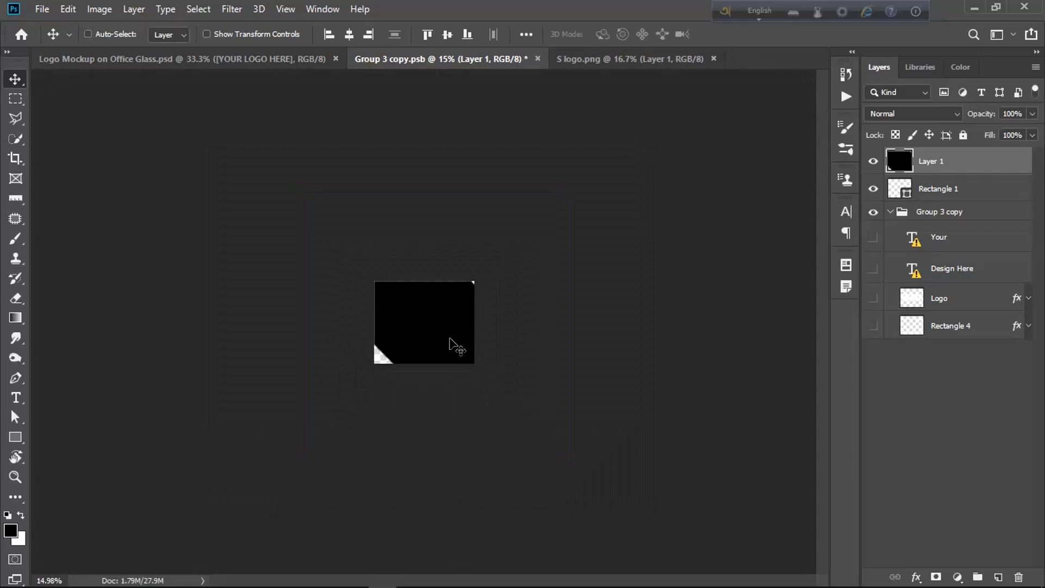
key(ctrl+r)
key(ctrl+t)
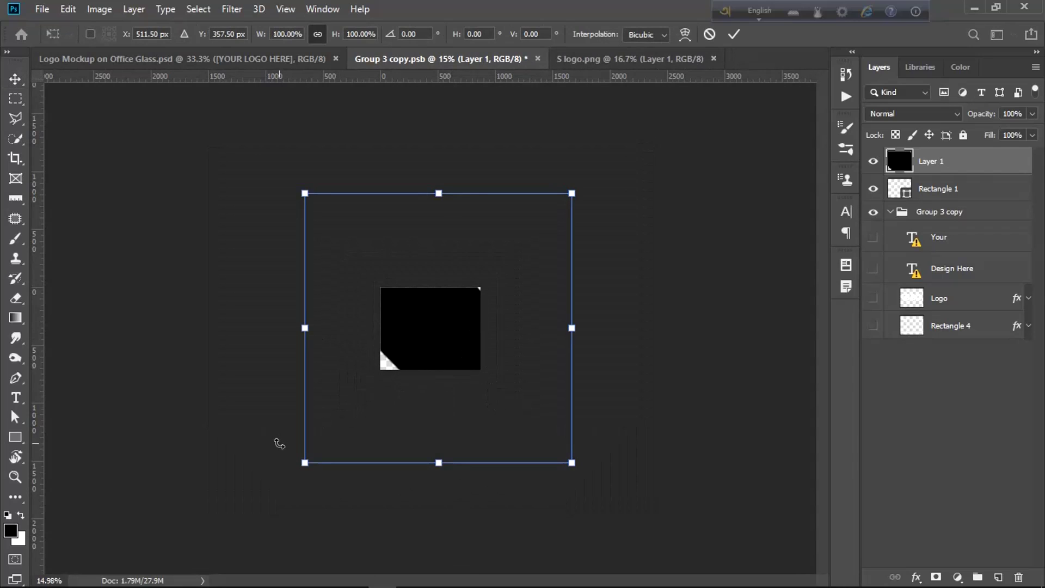
drag(303, 462, 383, 373)
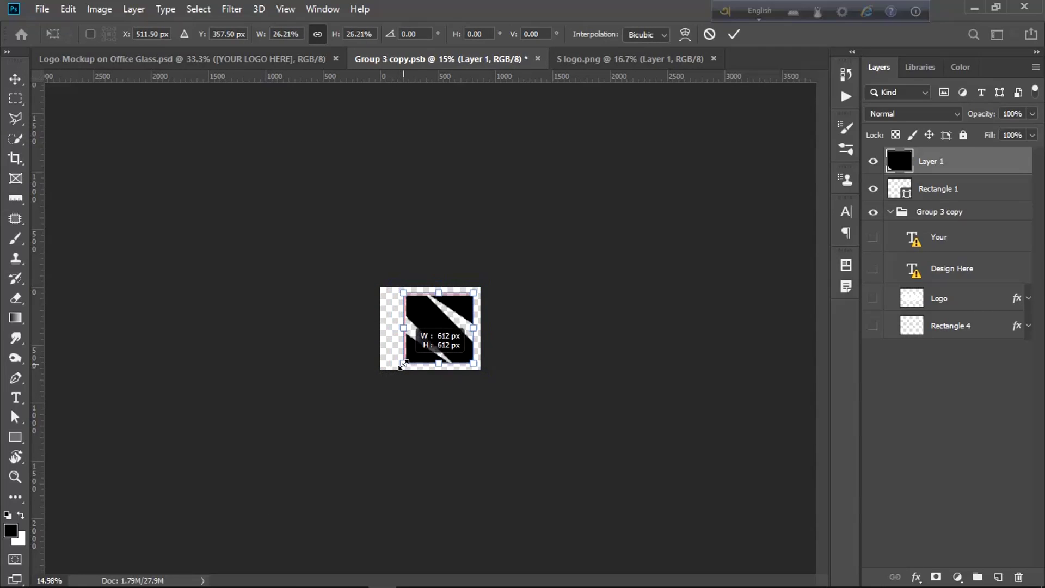
drag(382, 373, 403, 363)
scroll(403, 364, up, 1)
scroll(403, 364, up, 4)
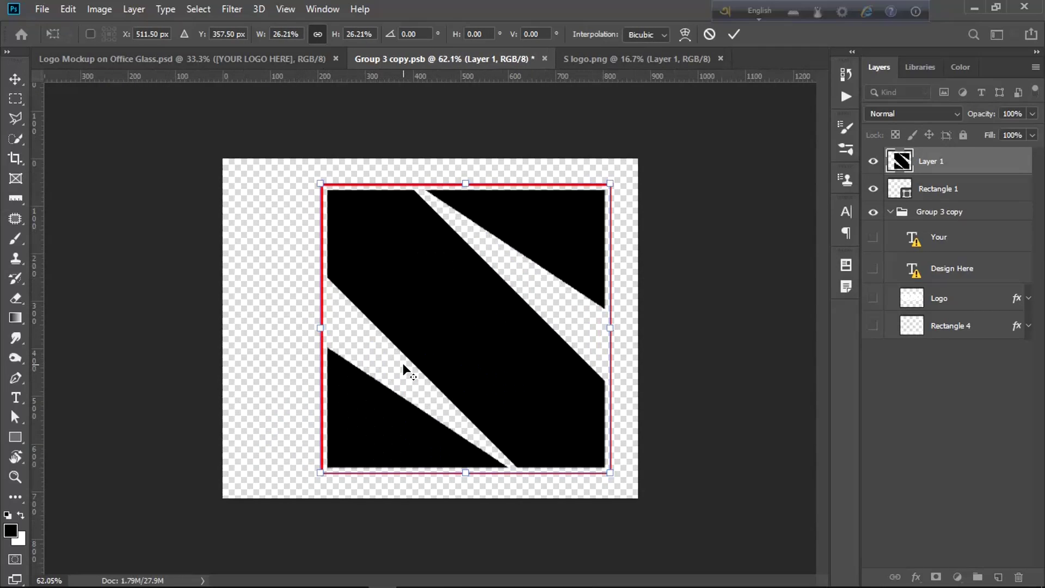
key(Return)
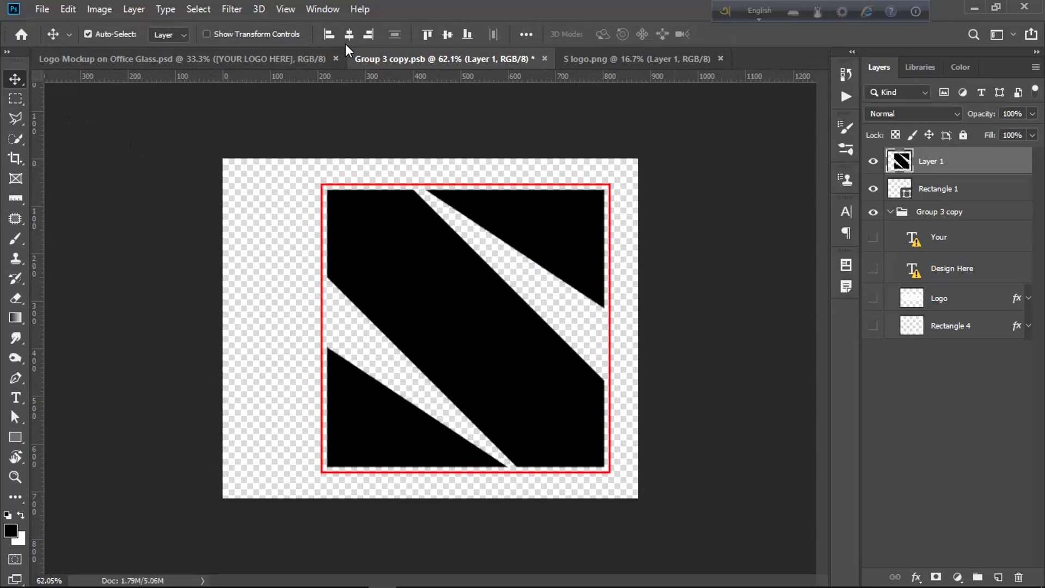
Centre the logo, enlarge it to fill the canvas, then save and close the placeholder.
click(349, 34)
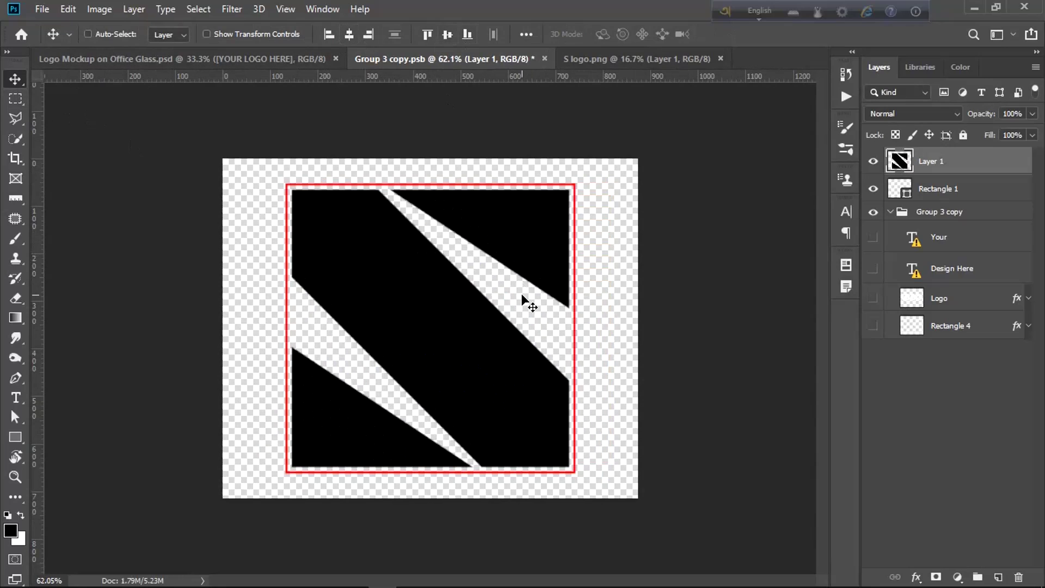
key(ctrl+t)
drag(575, 472, 600, 482)
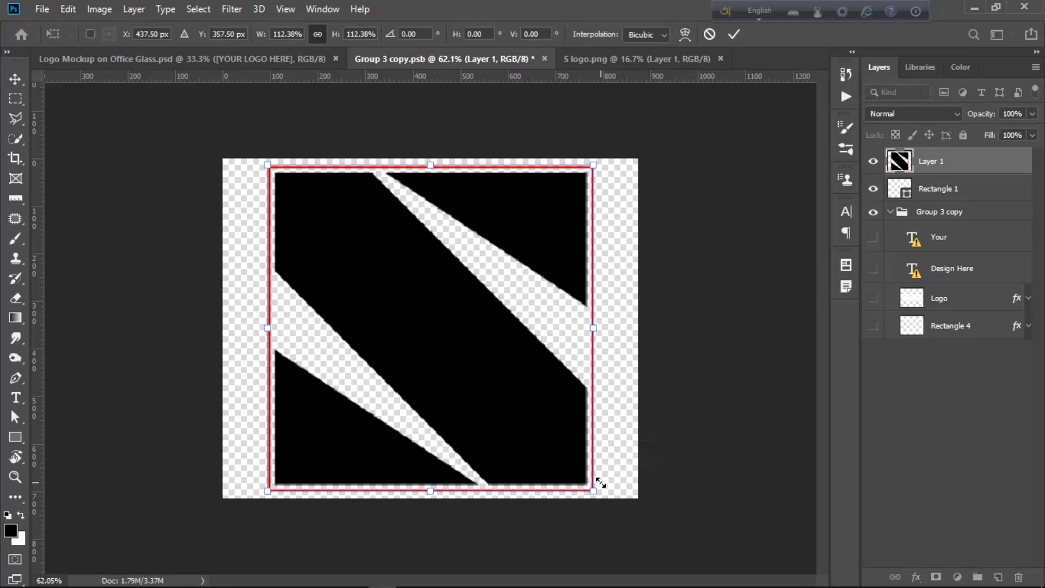
key(Return)
key(ctrl+s)
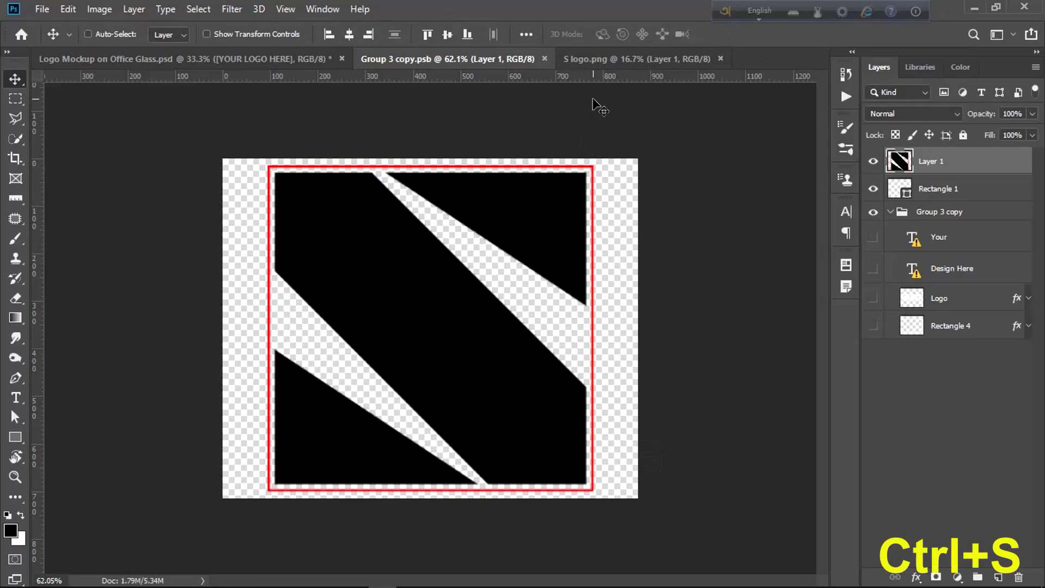
click(545, 58)
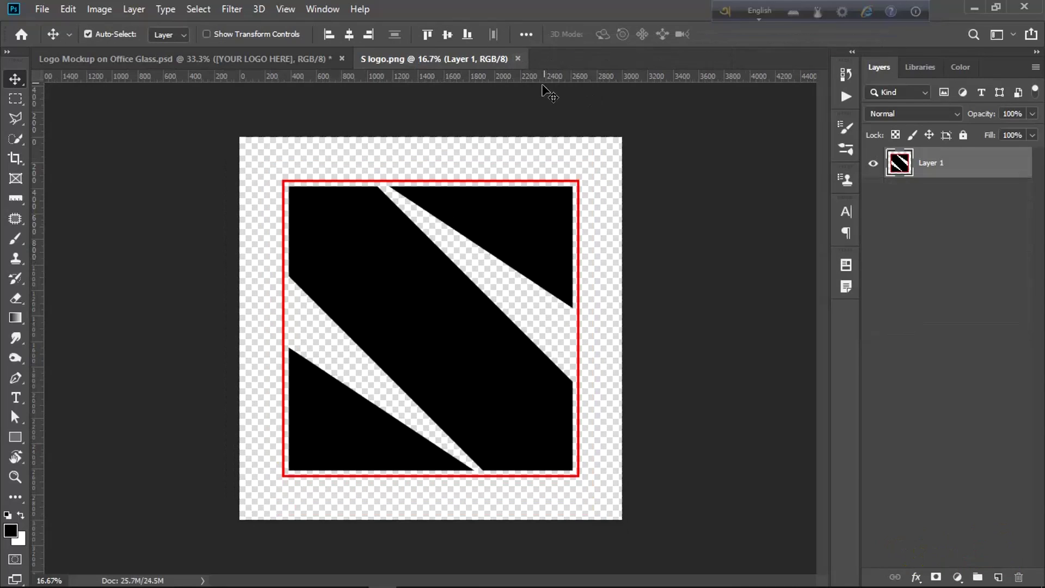
Close the S logo.png document, leaving the Office Glass mockup open.
click(517, 58)
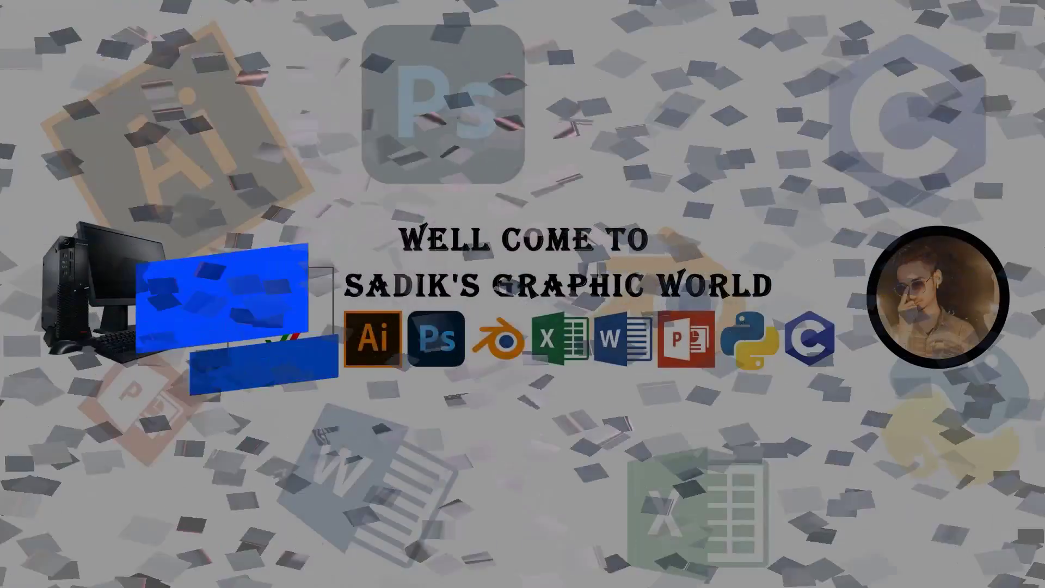